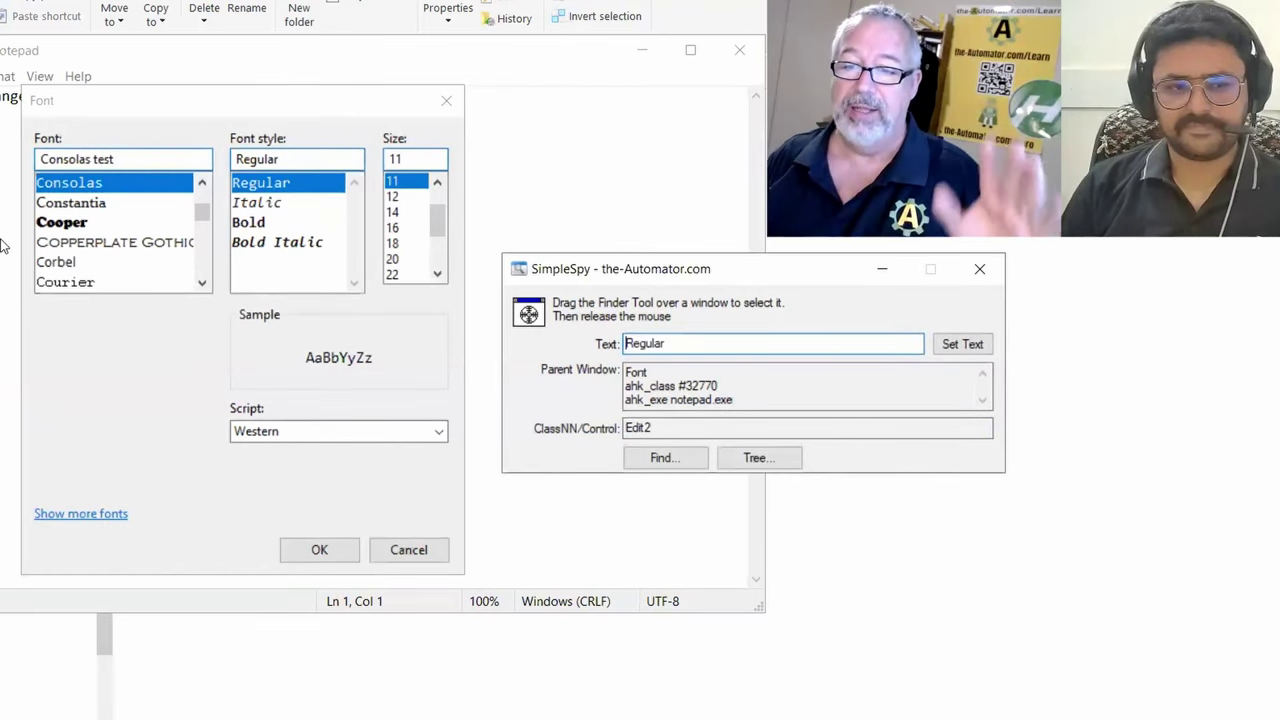
Step: Reset the font selection to Consolas in the Font dialog and inspect the font name box with the Finder Tool
click(82, 224)
click(178, 184)
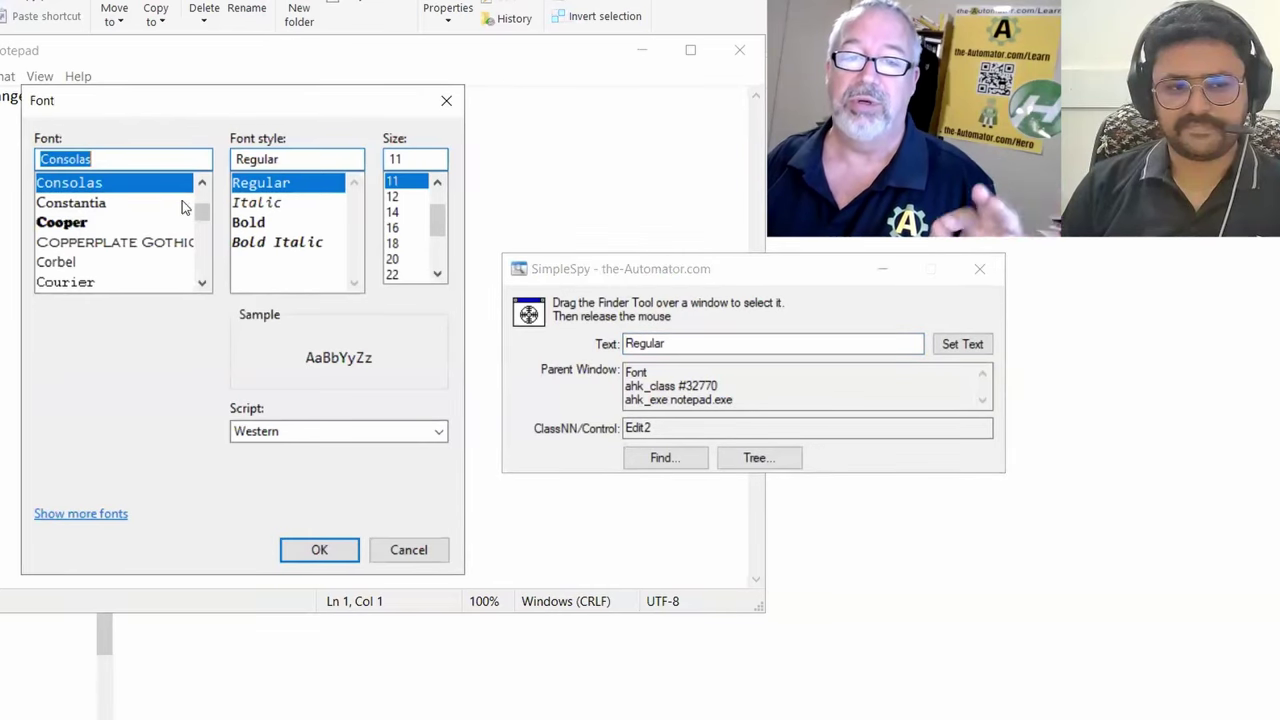
drag(529, 313, 72, 160)
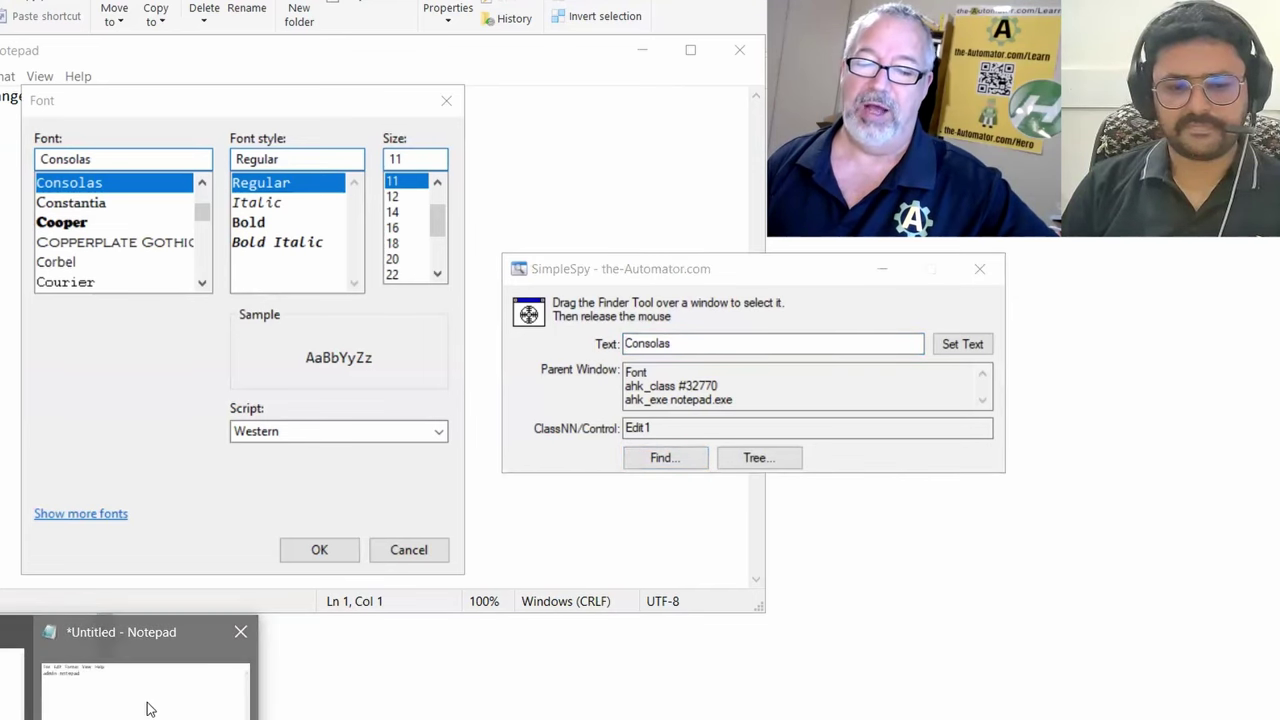
Step: Locate the Notepad window containing "admin notepad" and inspect its text area with the Finder Tool
click(247, 681)
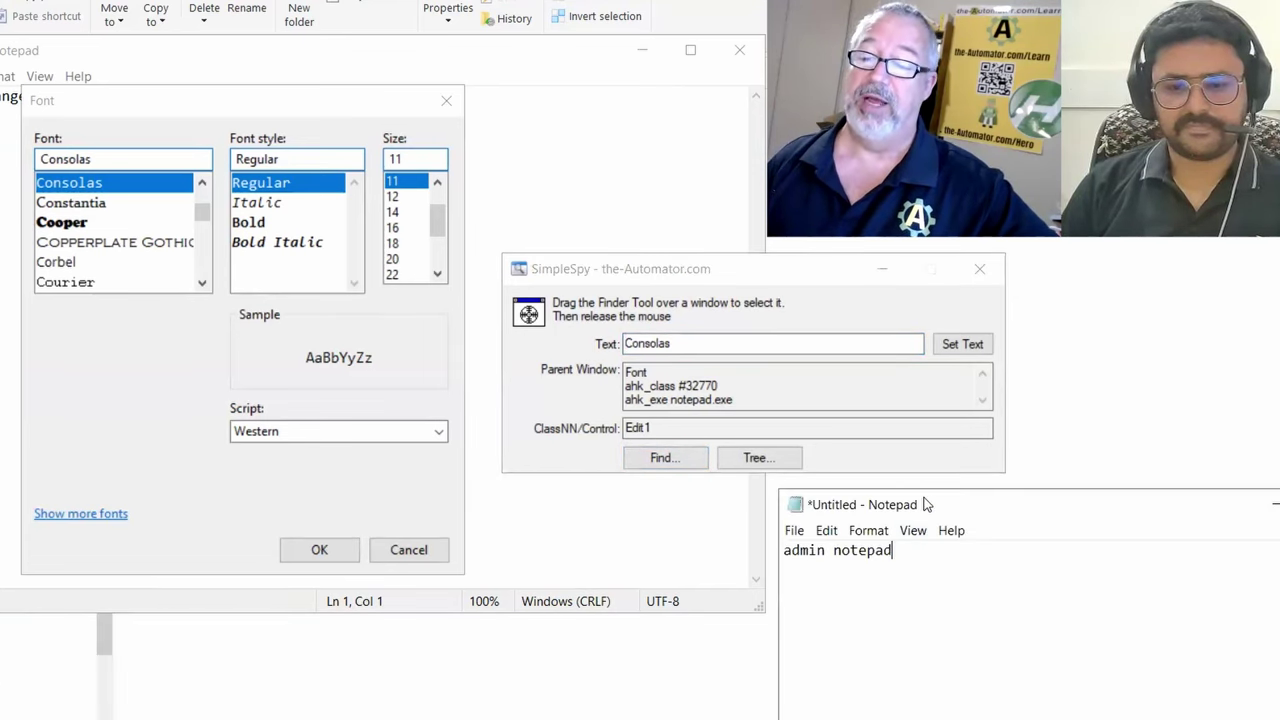
key(alt+Tab)
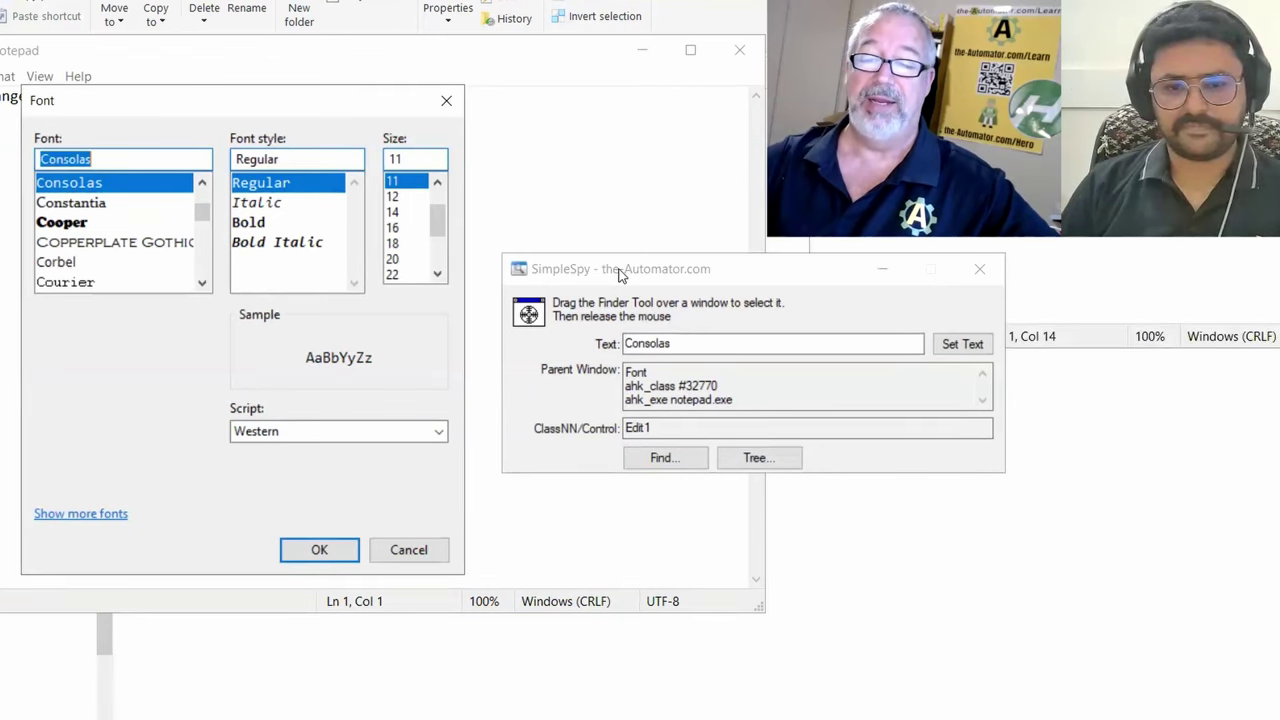
drag(619, 275, 965, 364)
drag(873, 399, 875, 263)
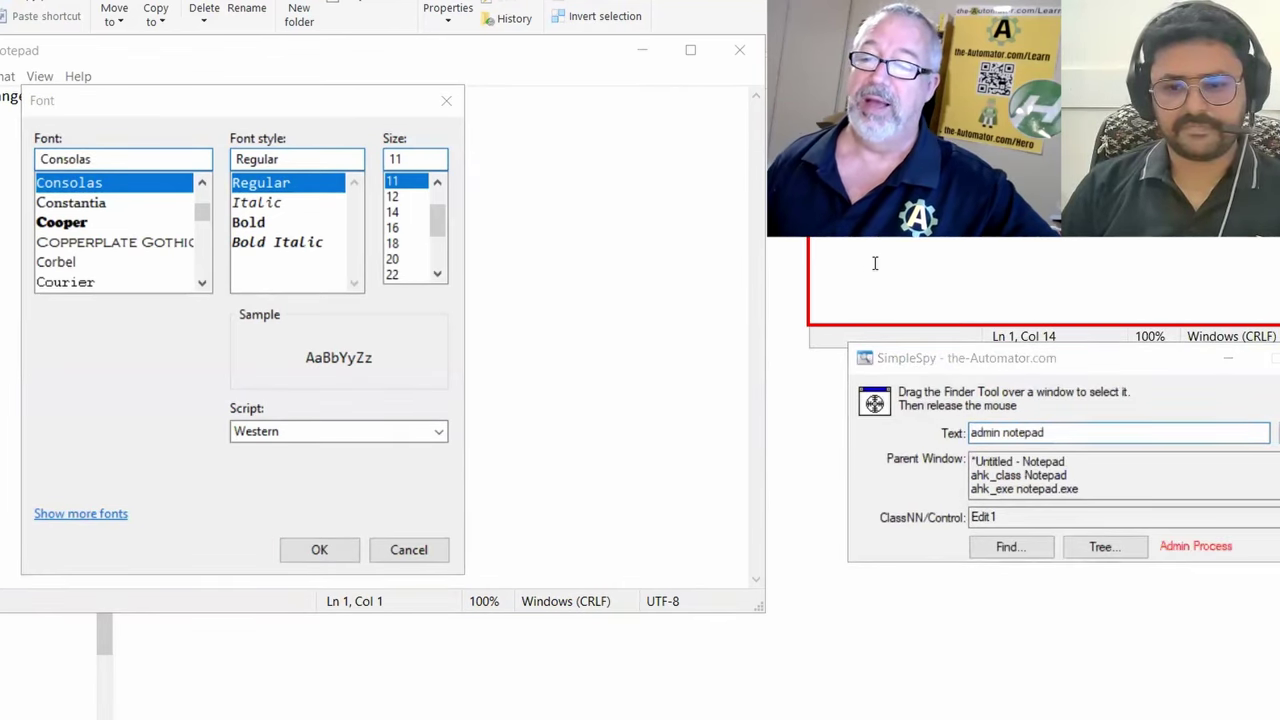
click(1176, 551)
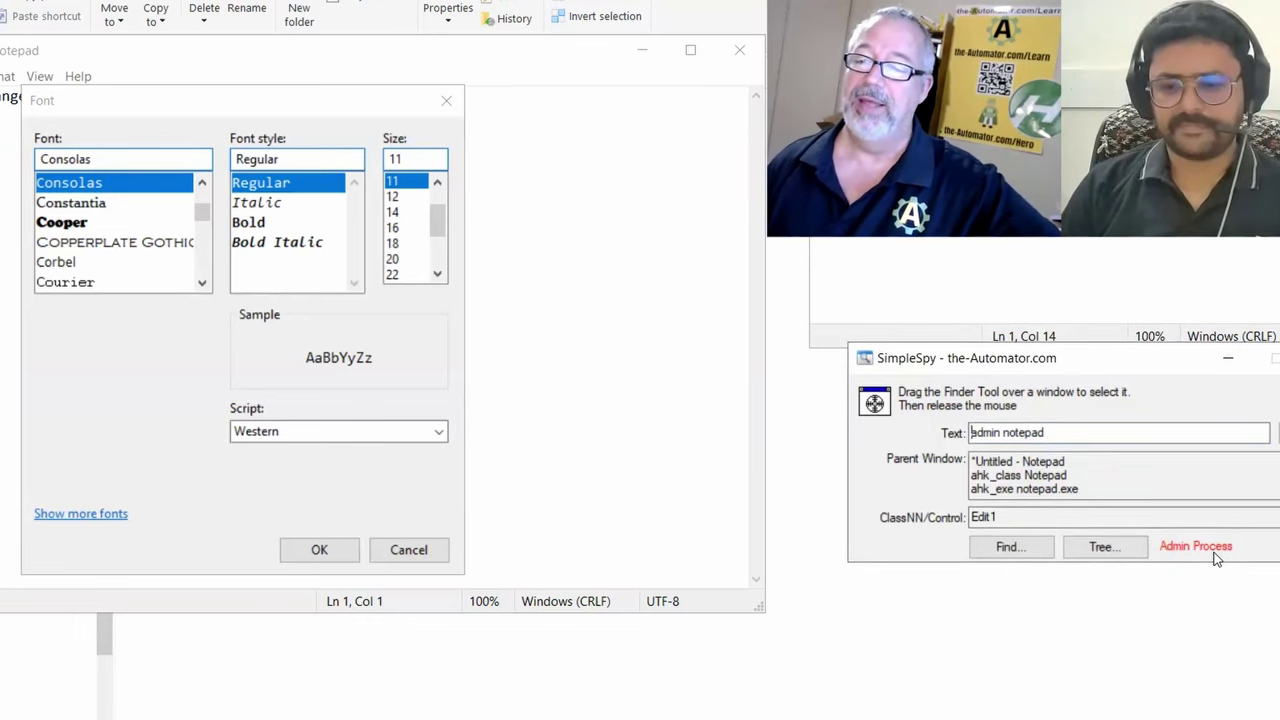
click(1088, 434)
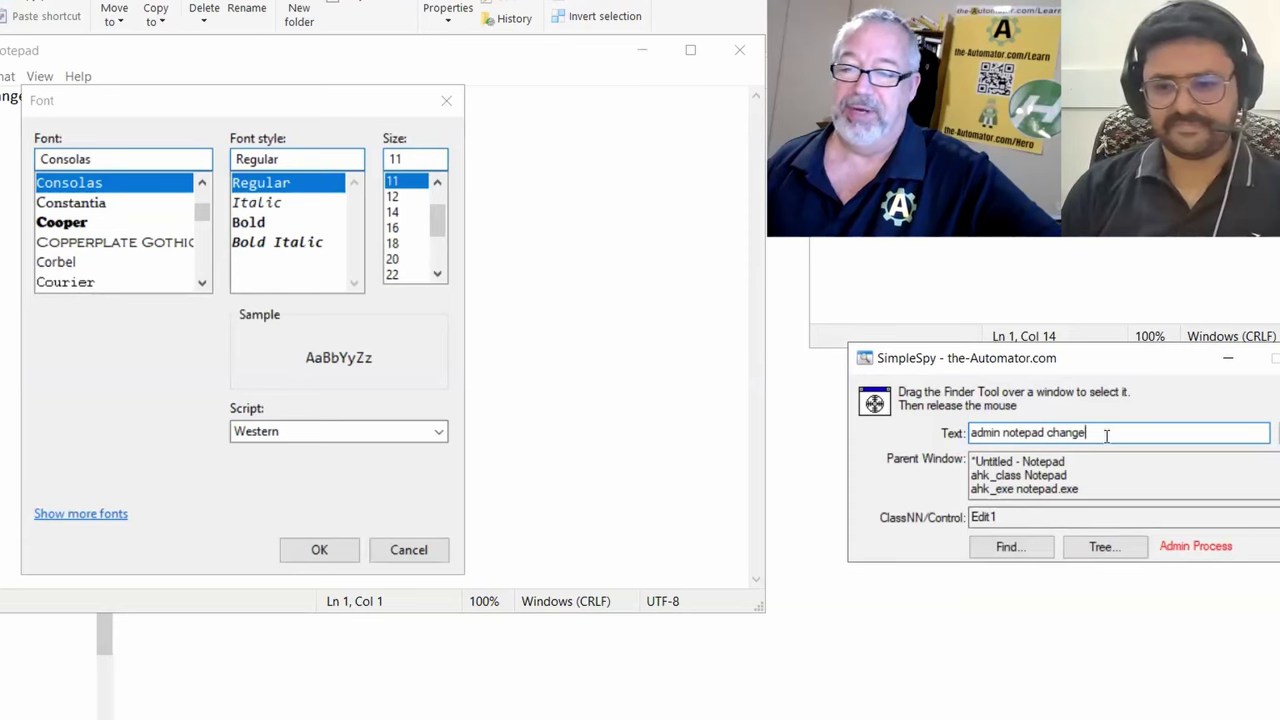
double_click(1106, 435)
key(BackSpace)
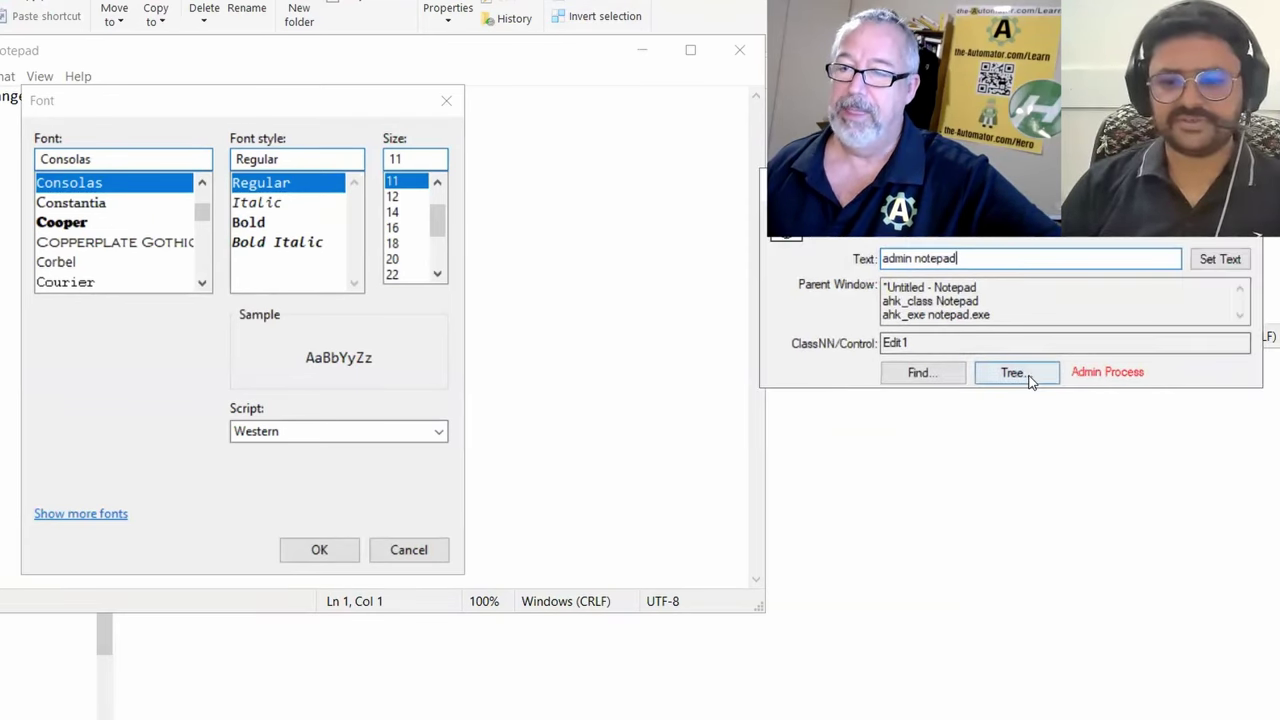
Step: Show the control tree of the admin Notepad window and expand it to its child controls
click(1030, 378)
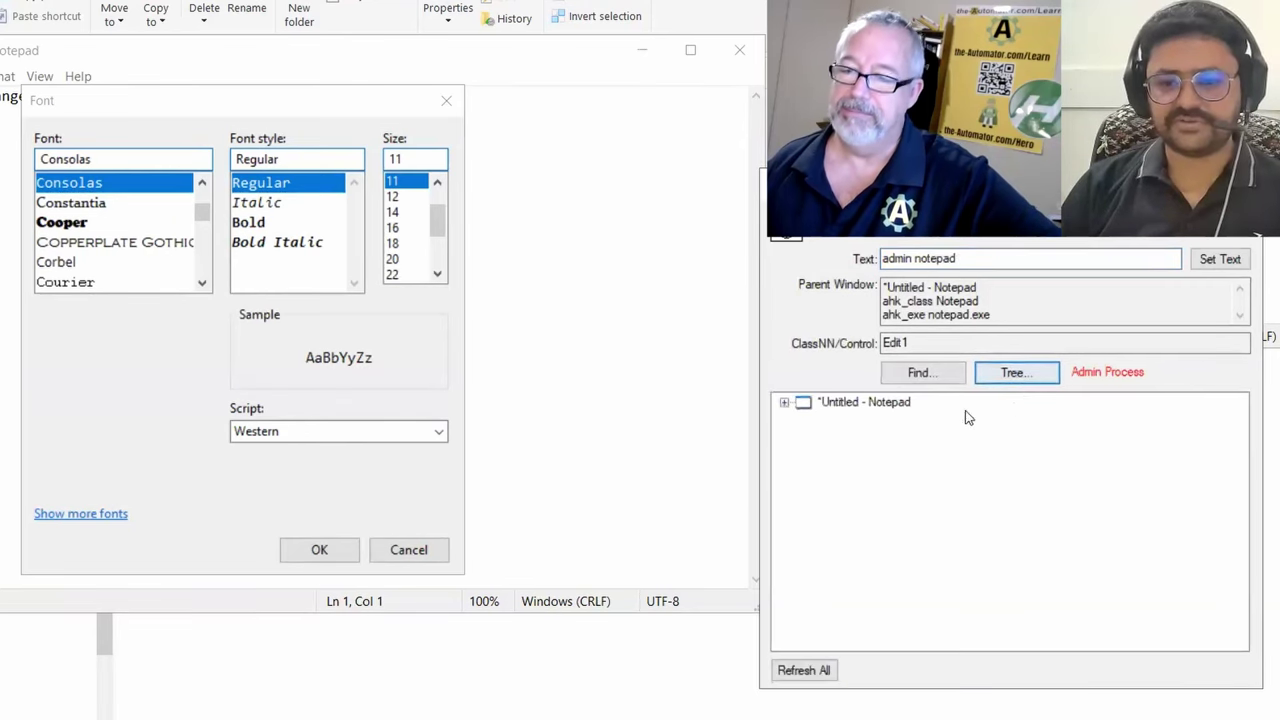
click(785, 404)
click(850, 402)
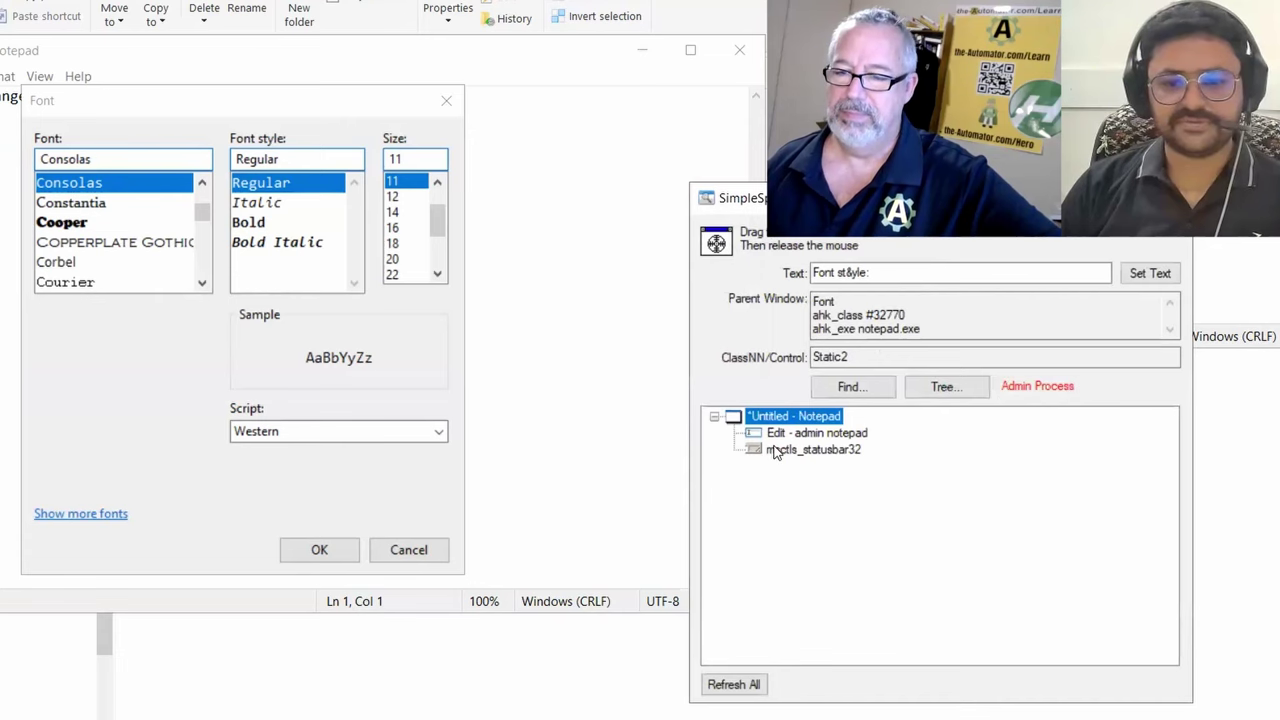
Step: Refresh the tree to cover the whole desktop, expand it and look through the listed windows
click(738, 686)
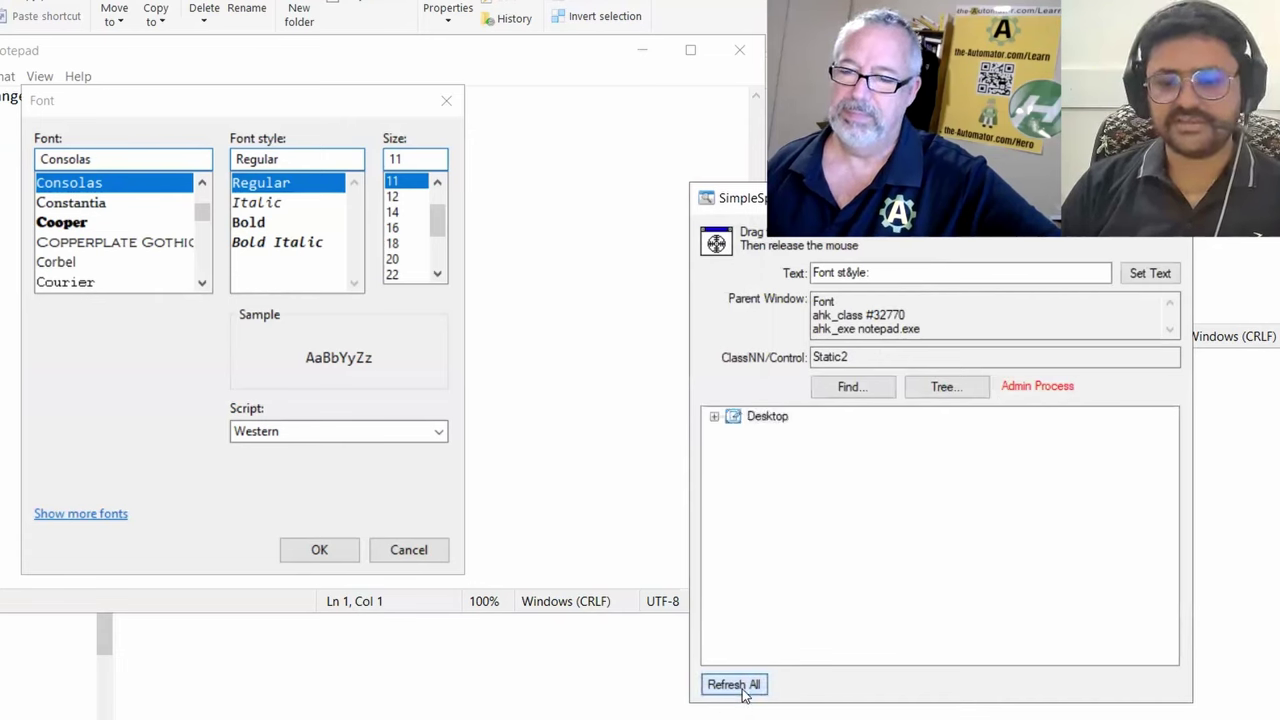
double_click(745, 418)
scroll(858, 525, down, 5)
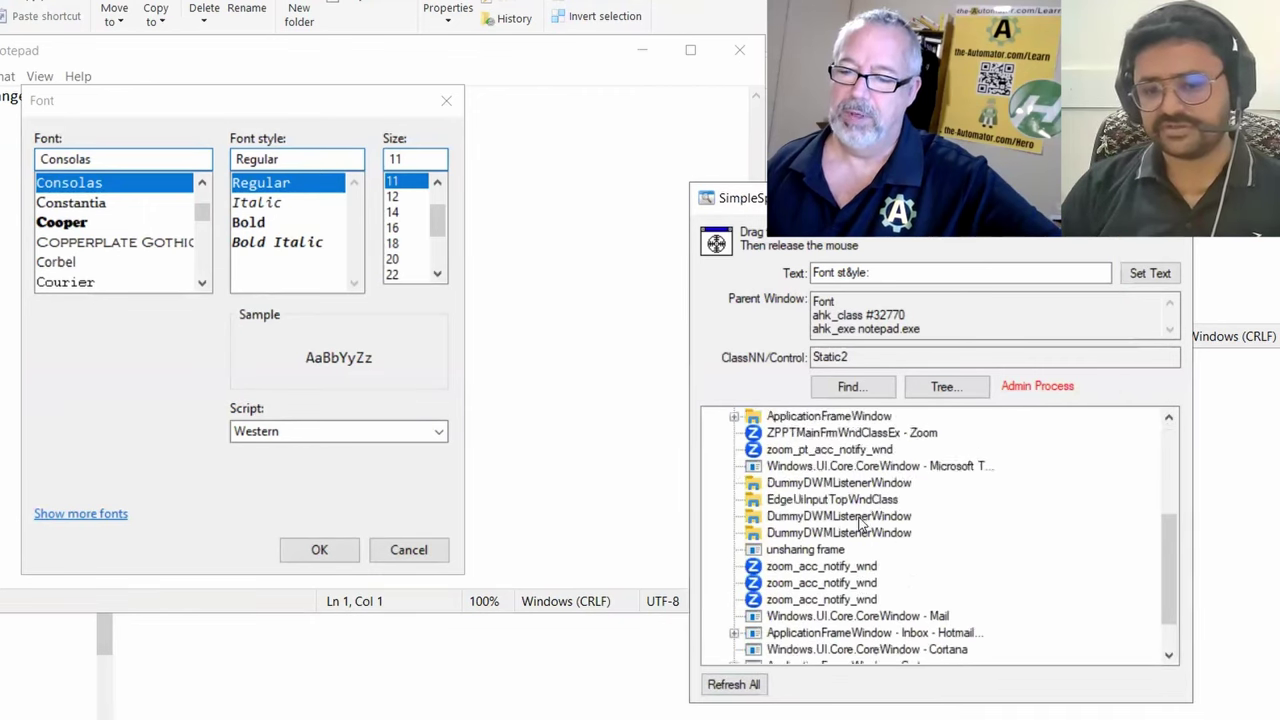
scroll(857, 532, up, 4)
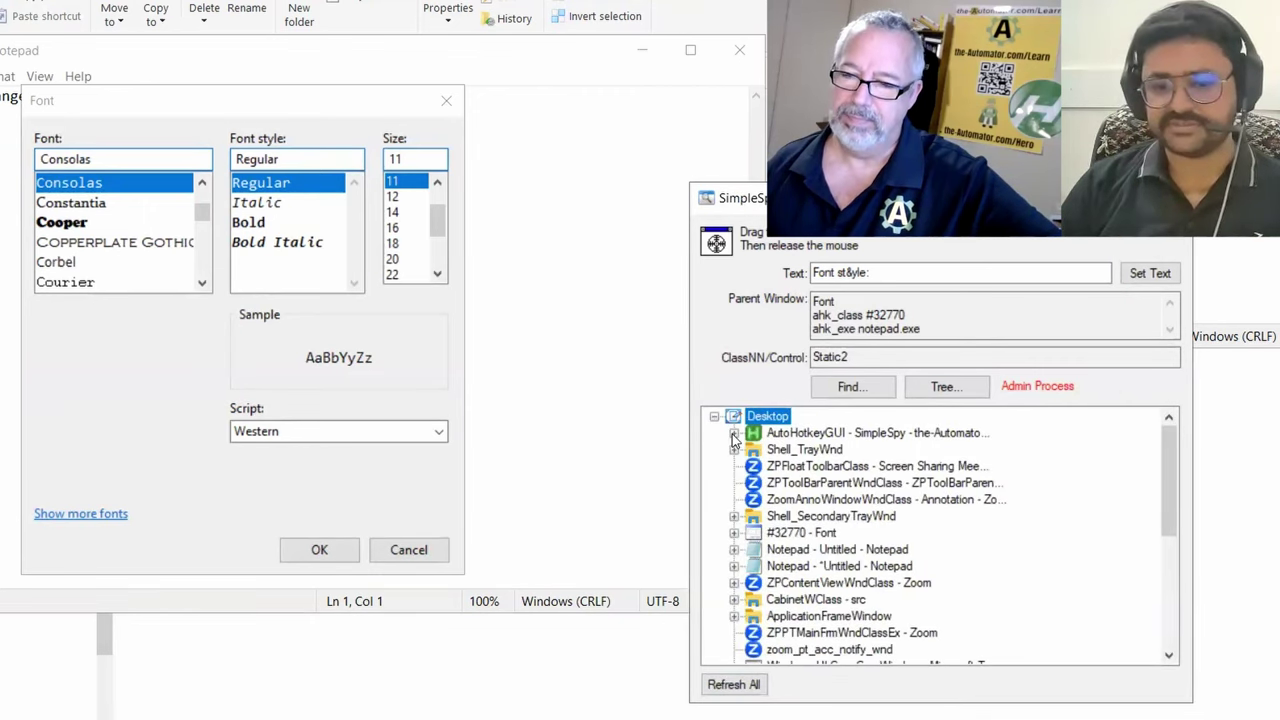
scroll(777, 615, down, 5)
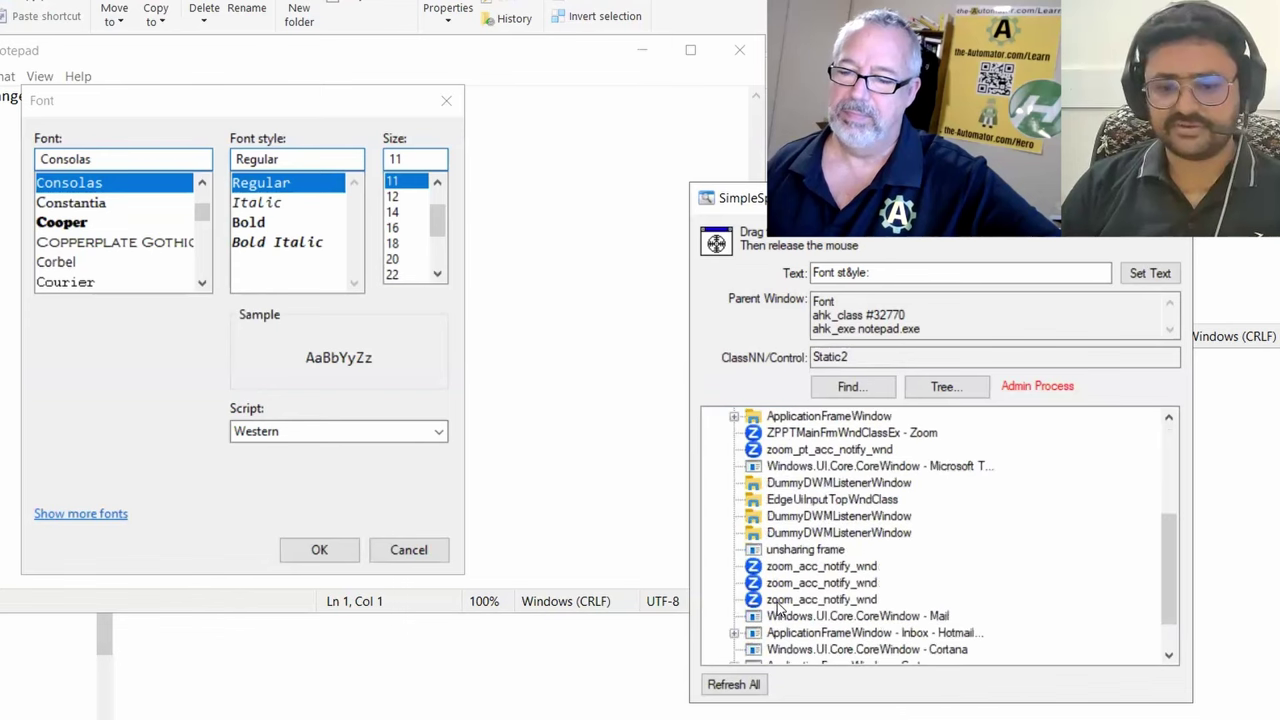
scroll(777, 605, up, 5)
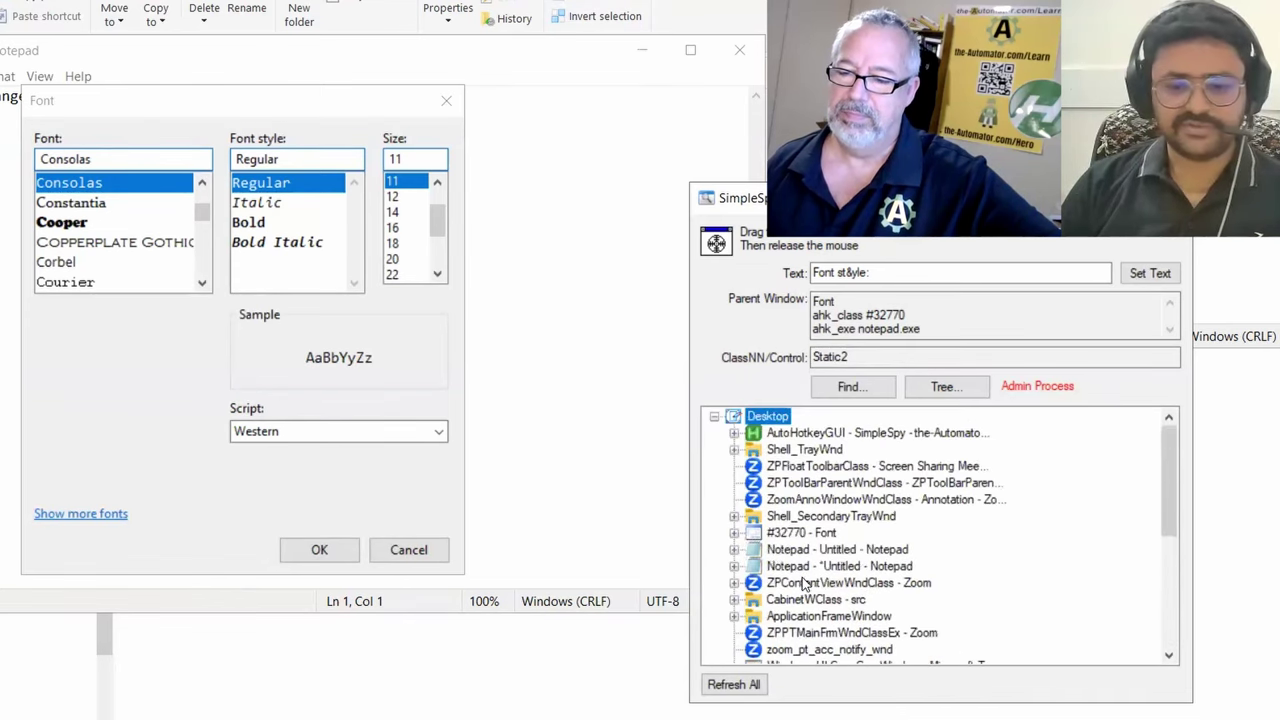
Step: Expand the Font window in the tree and inspect its labels, the Western combo box, and the Cancel and OK buttons
double_click(775, 533)
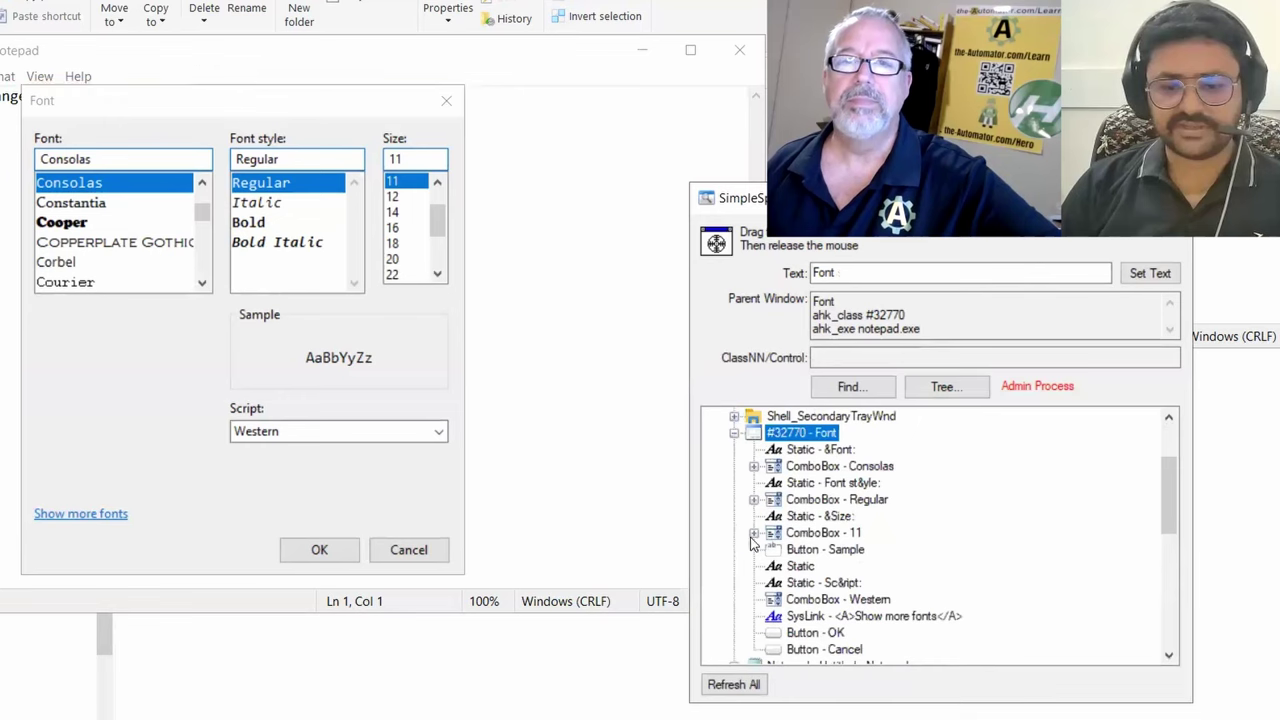
click(820, 483)
click(816, 516)
click(800, 566)
click(806, 600)
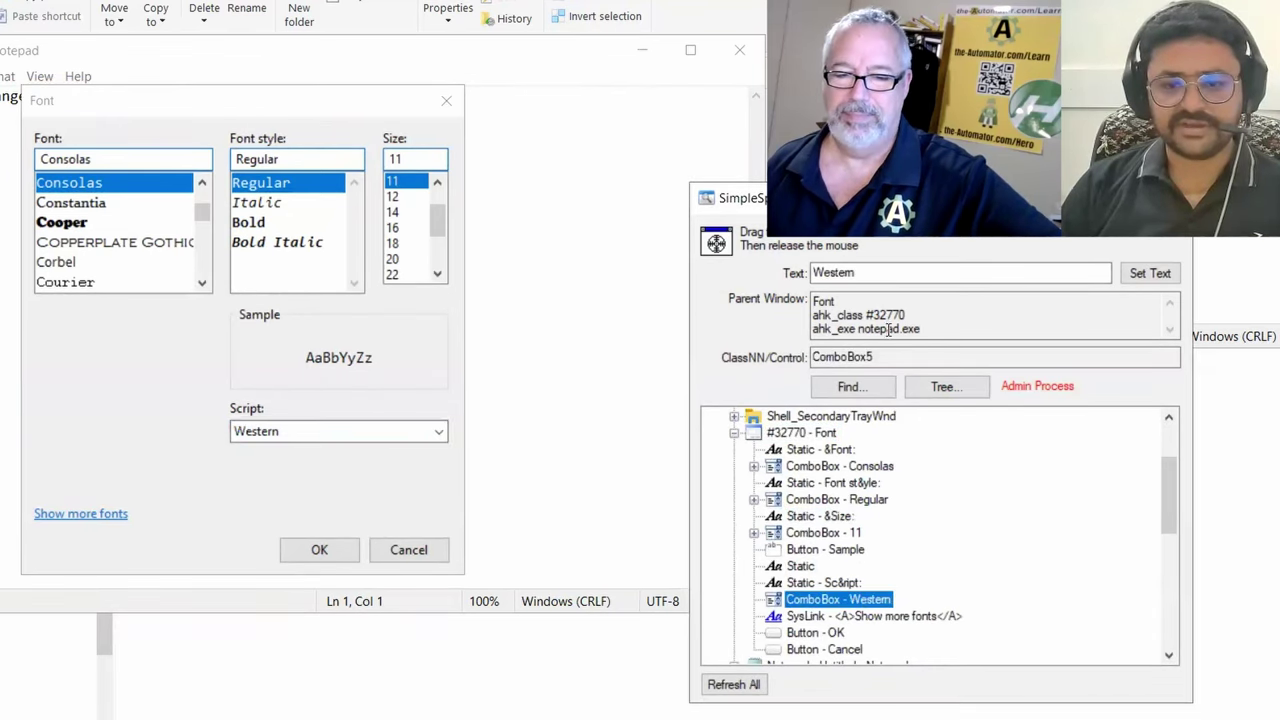
click(824, 649)
click(815, 633)
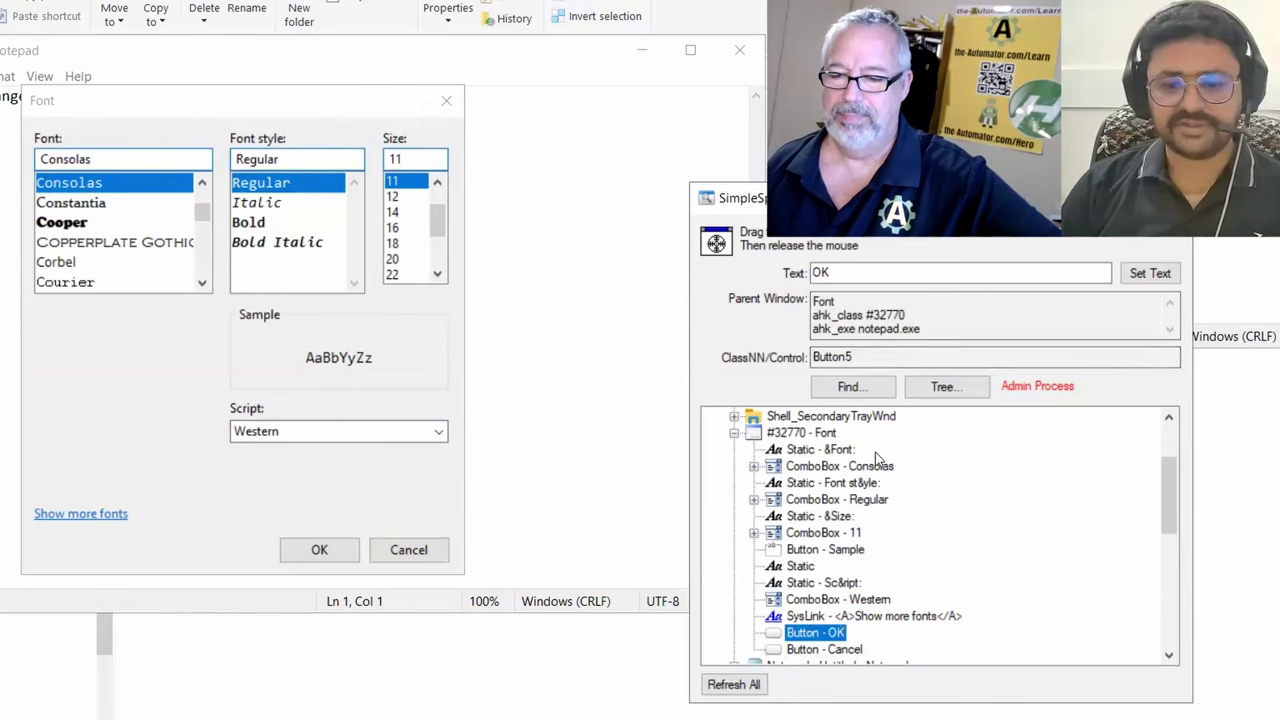
Step: Change the caption of the Font dialog's OK button to "not OK"
click(865, 272)
text(not)
click(1145, 276)
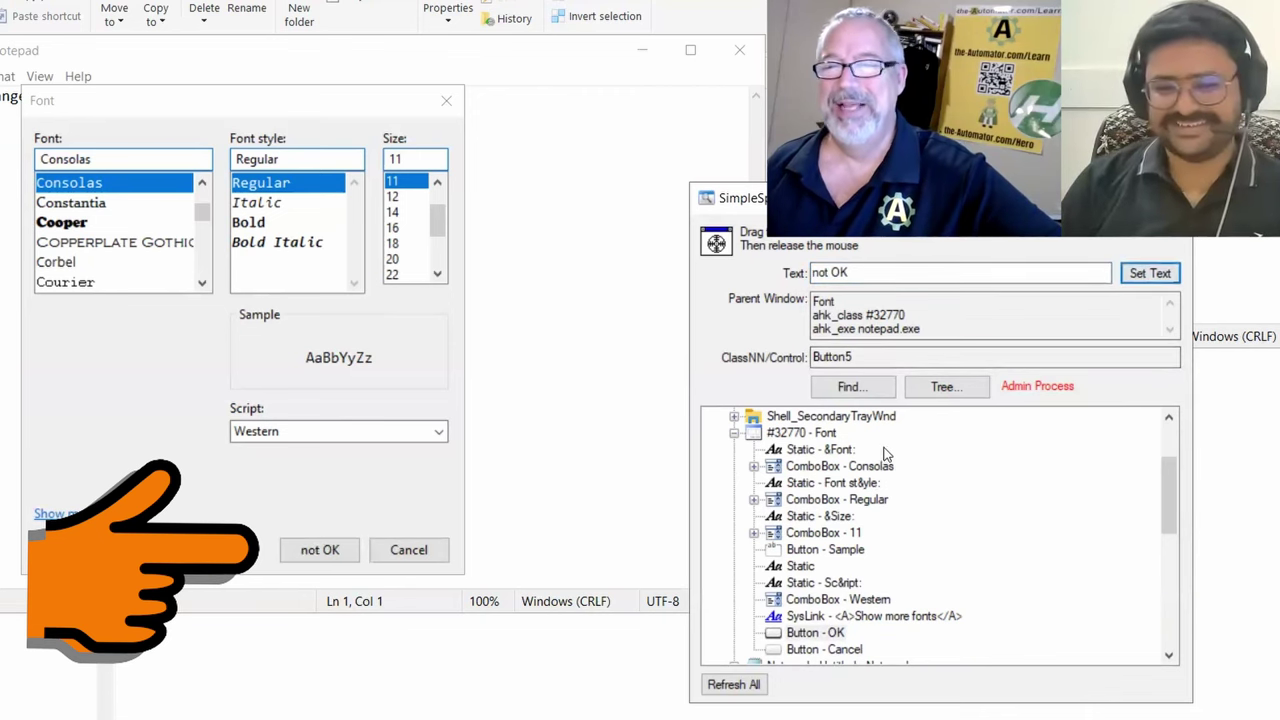
Step: Collapse the Font window's branch and hide the control tree
scroll(868, 481, down, 1)
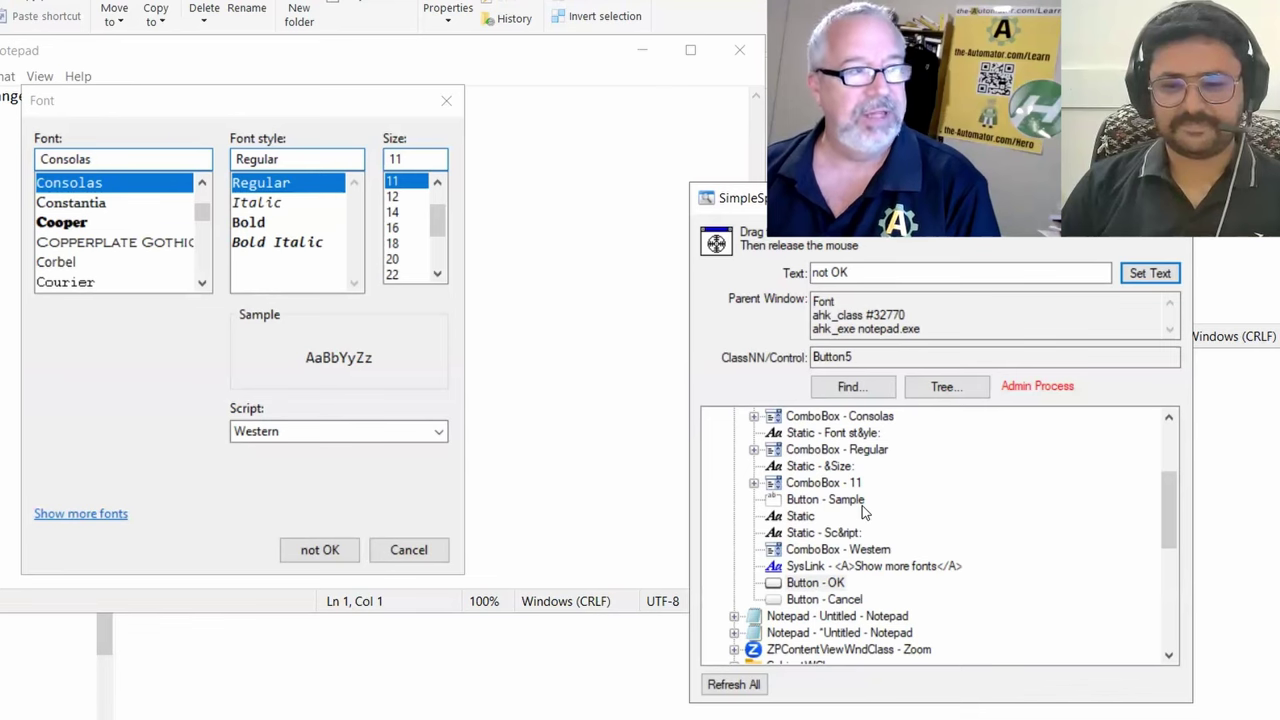
scroll(861, 510, down, 1)
scroll(862, 510, up, 4)
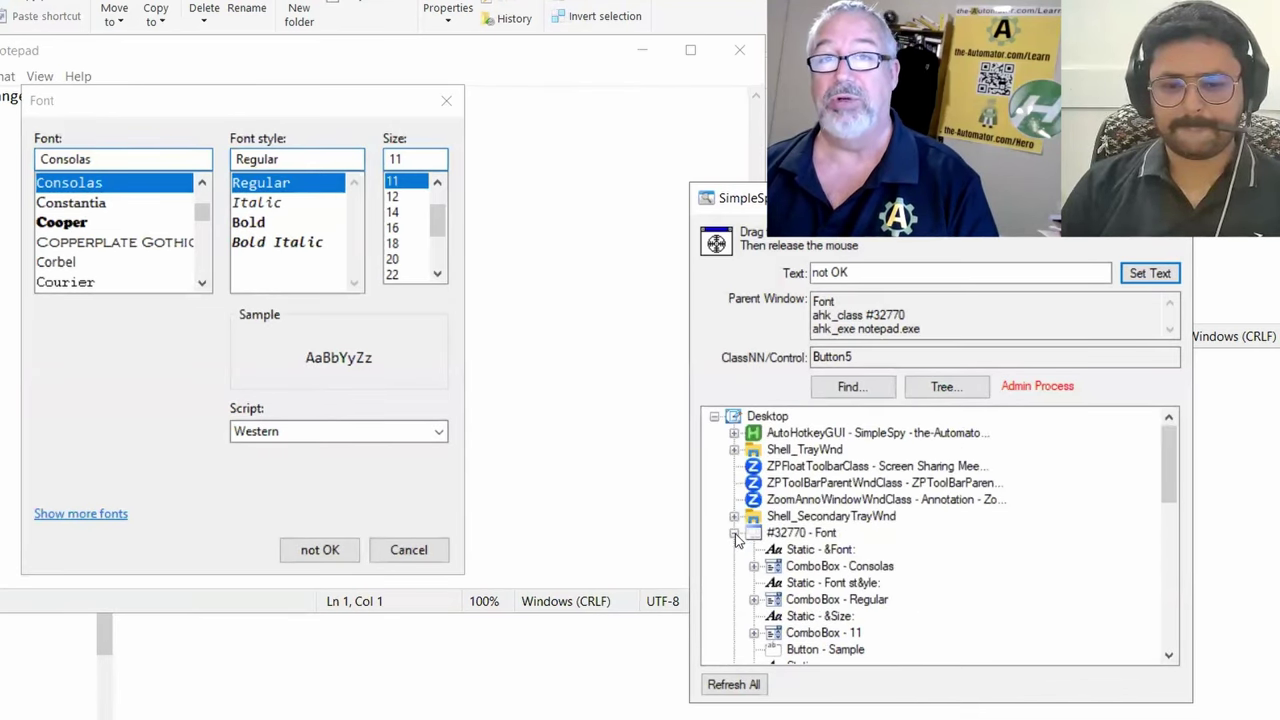
click(735, 534)
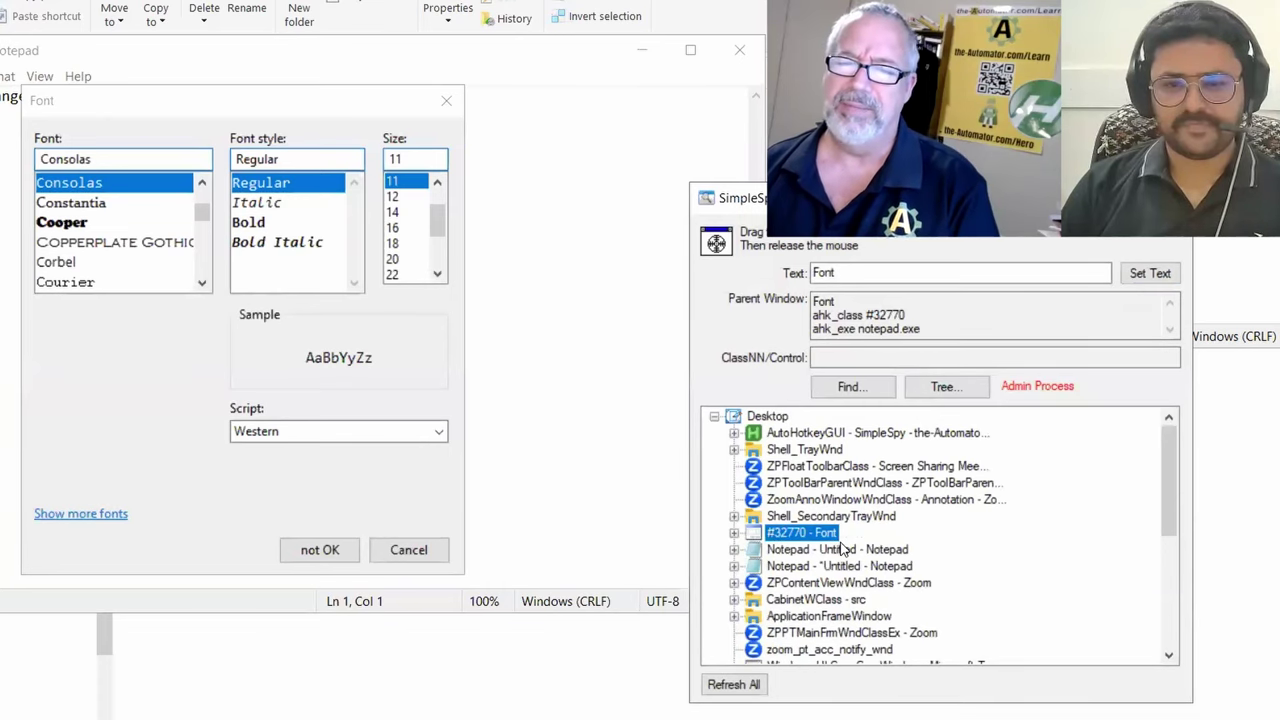
click(940, 392)
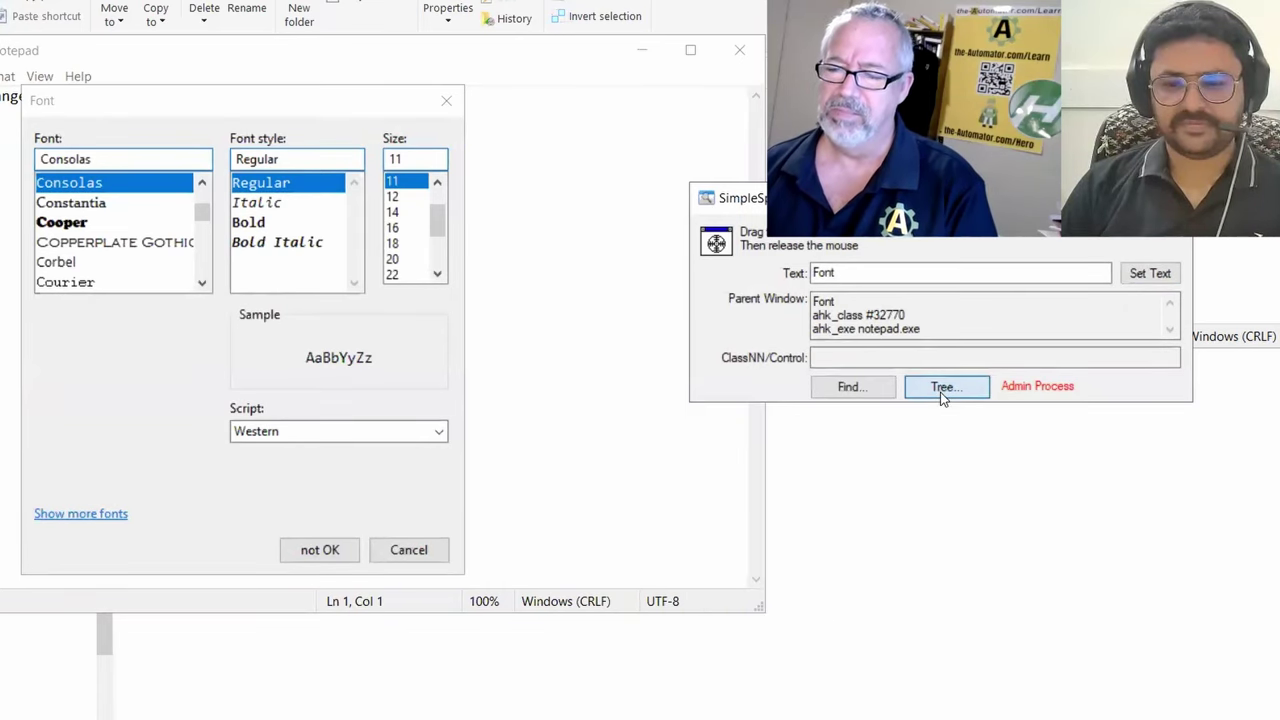
Step: Try to find a window by the text "admin notpad" and the class name Edit
click(777, 437)
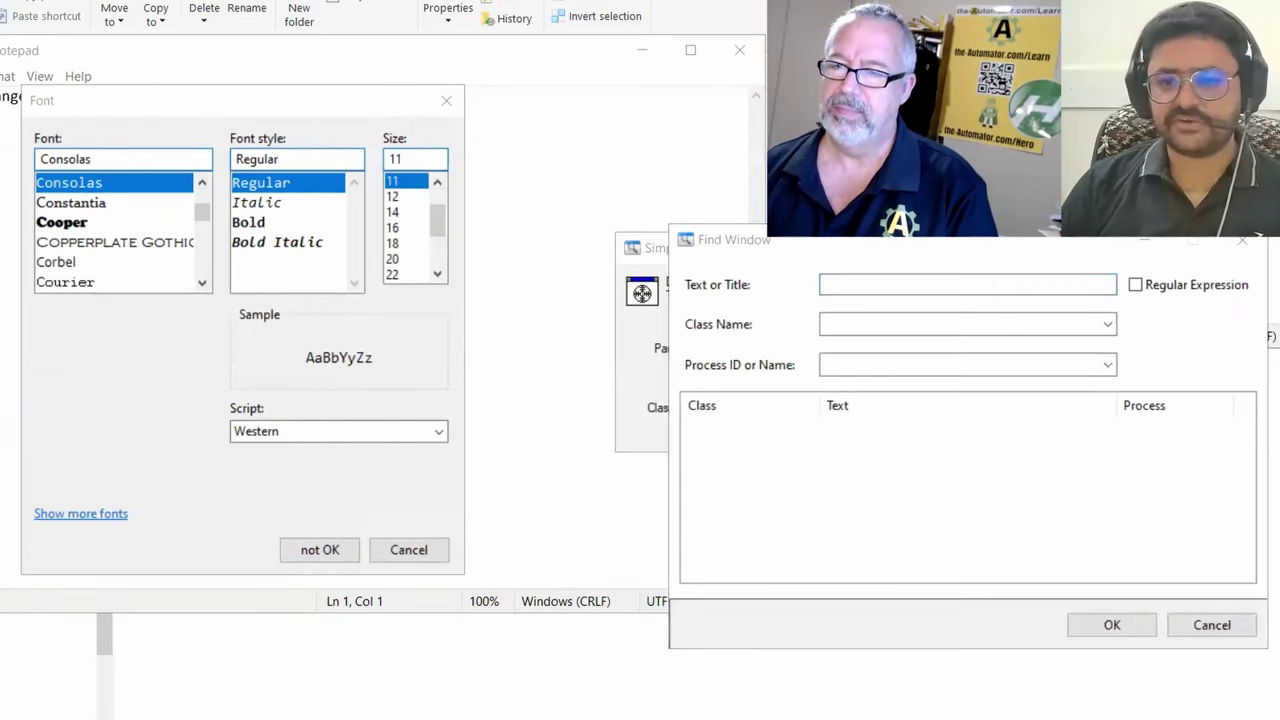
click(871, 283)
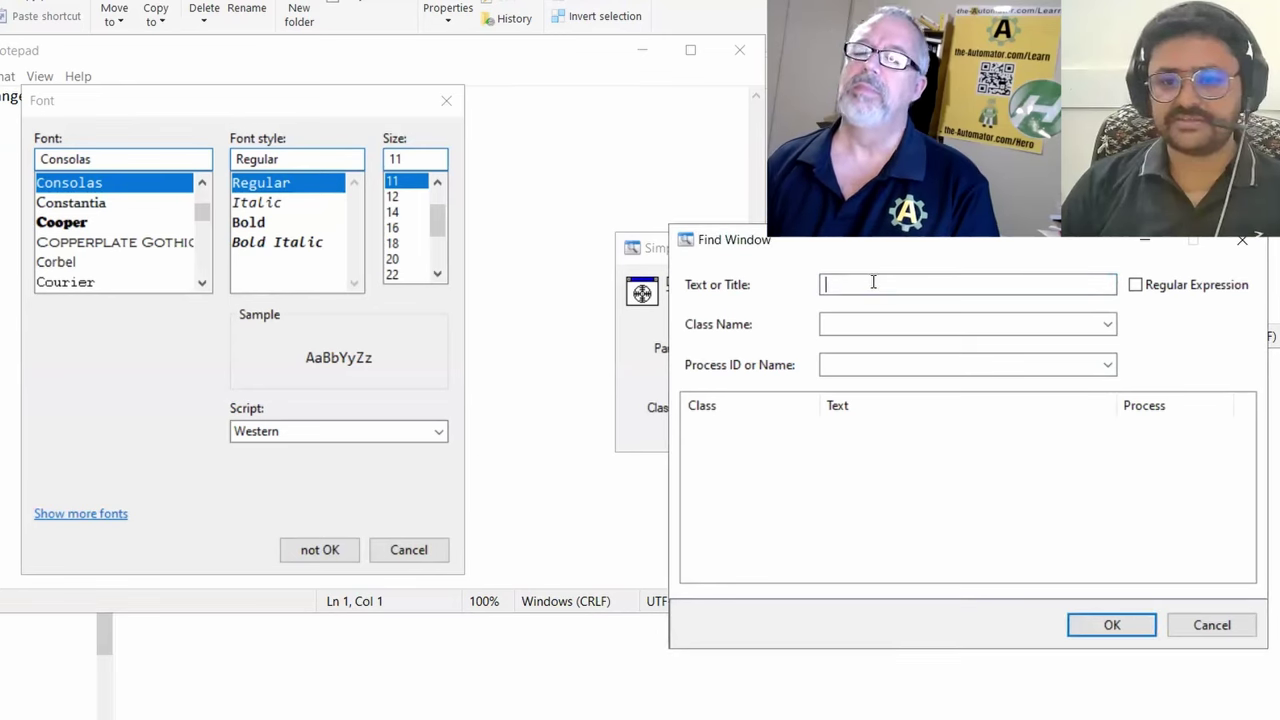
text(admin notpad)
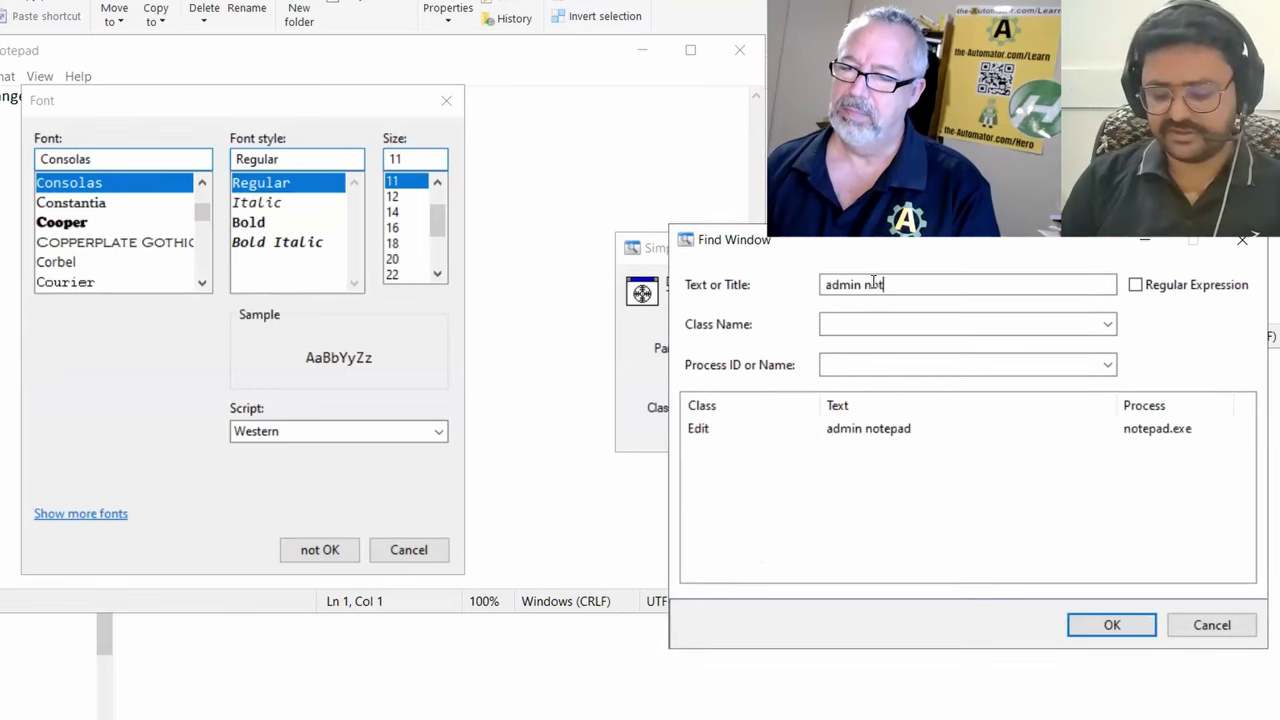
click(913, 324)
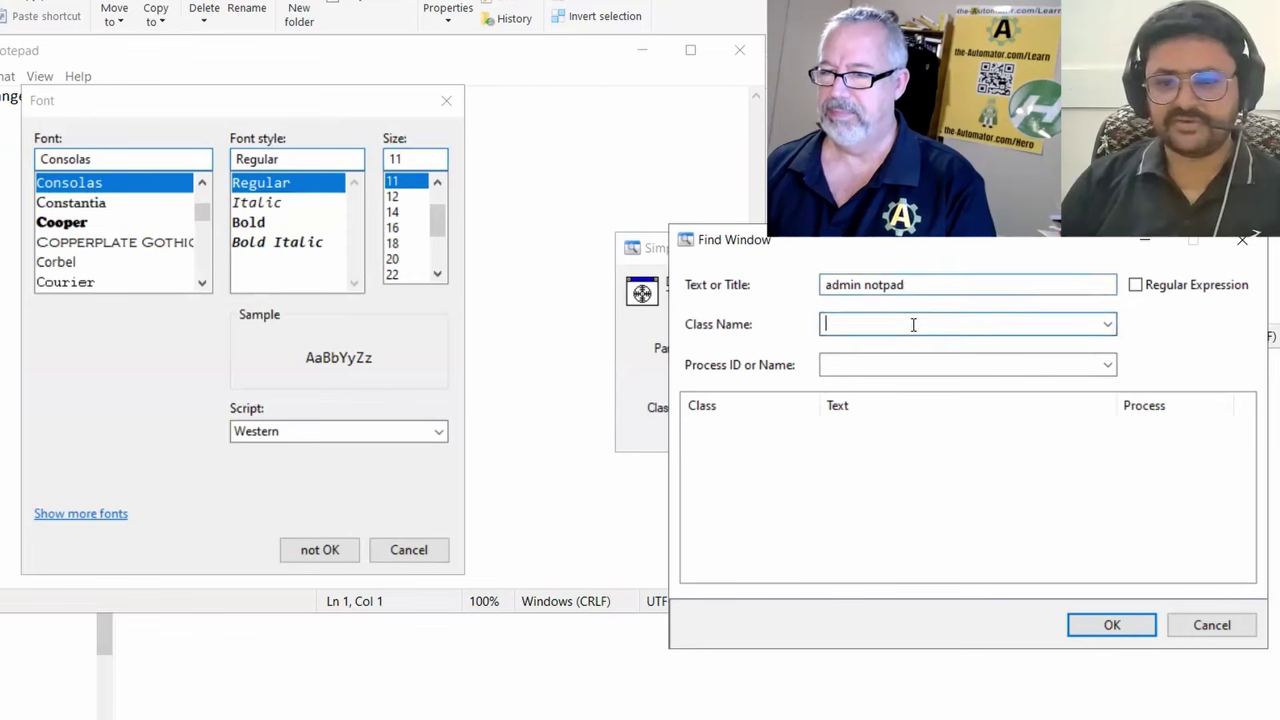
click(1108, 325)
text(e)
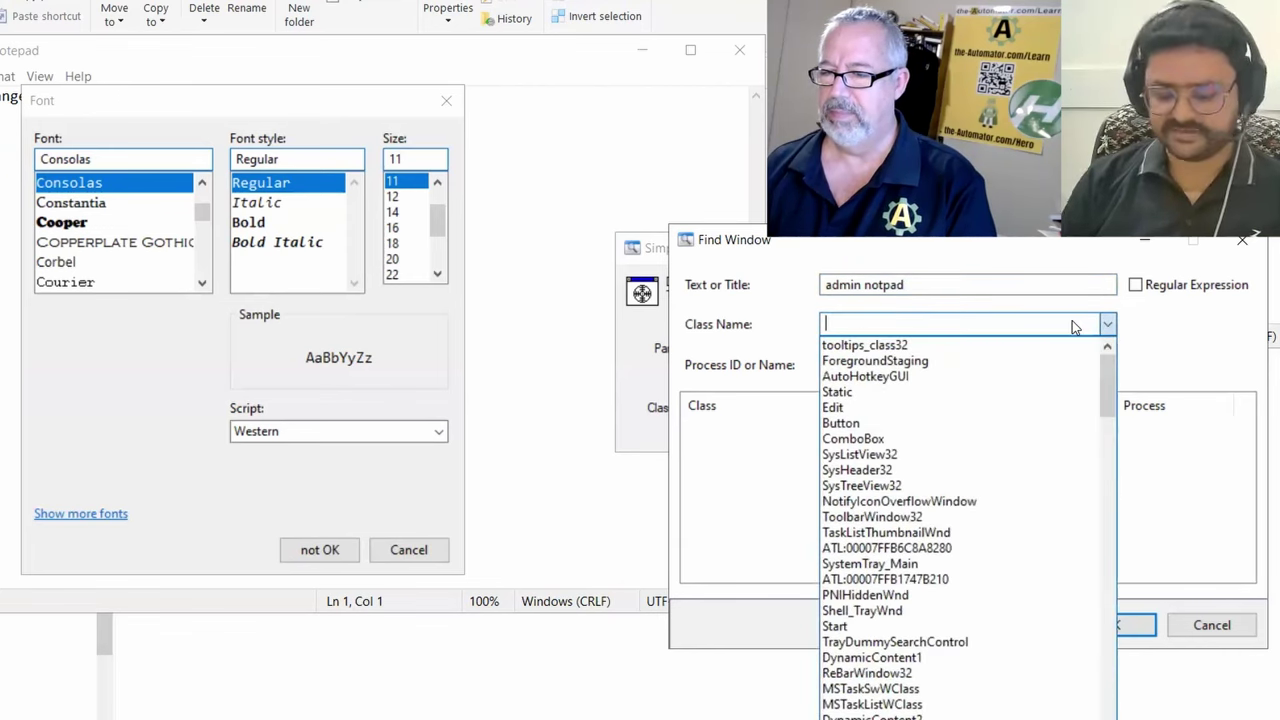
text(dit)
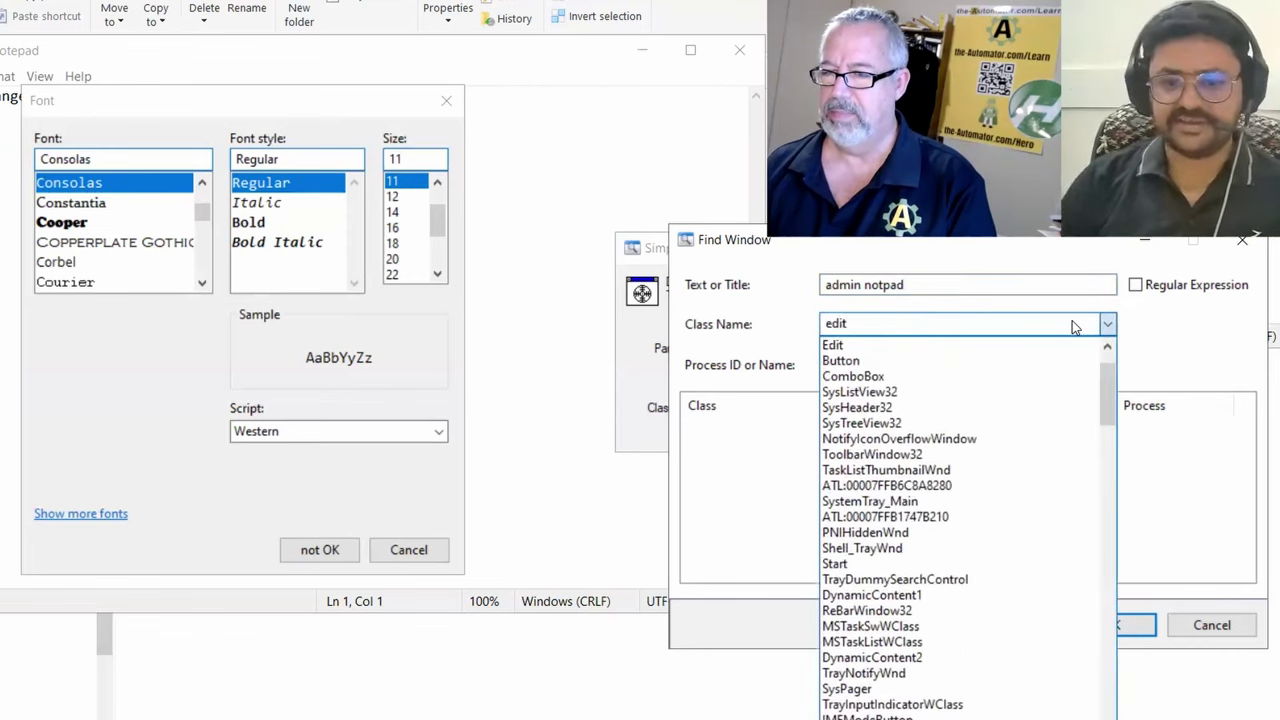
click(1008, 350)
Step: Look through the process names available for filtering the window search
click(1108, 365)
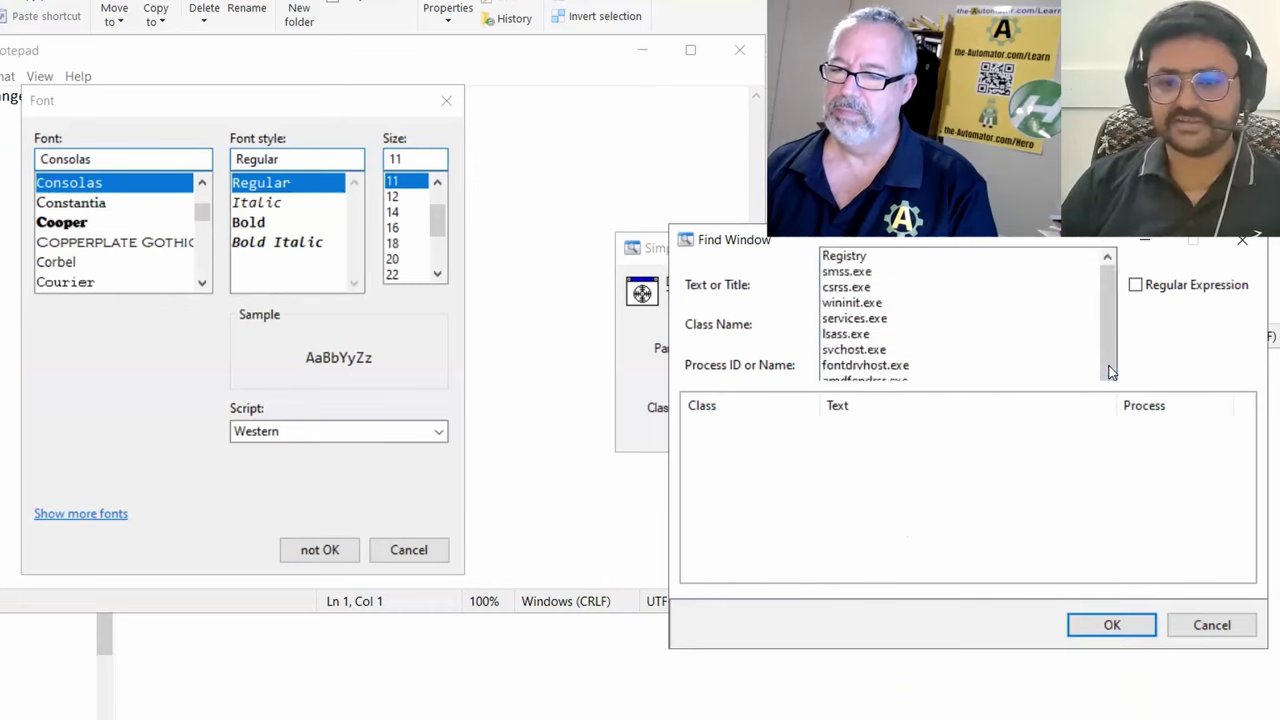
scroll(1108, 371, down, 5)
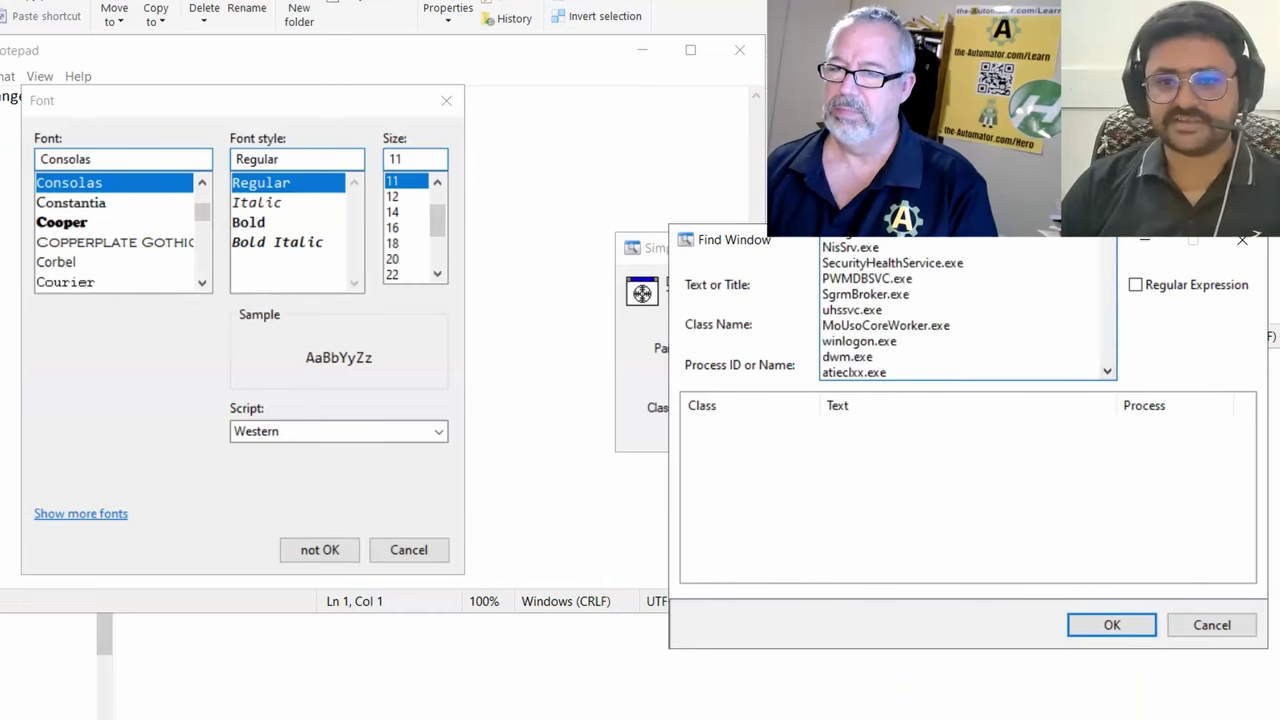
scroll(1080, 272, up, 10)
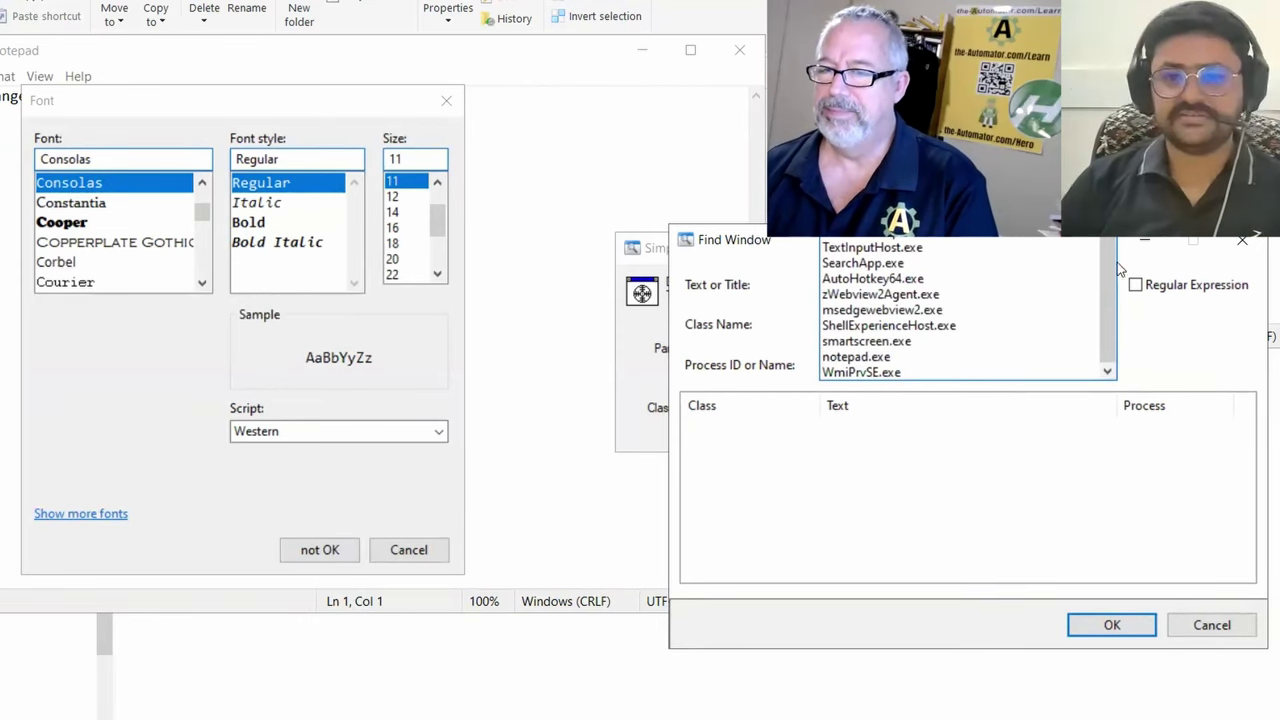
scroll(1000, 300, down, 10)
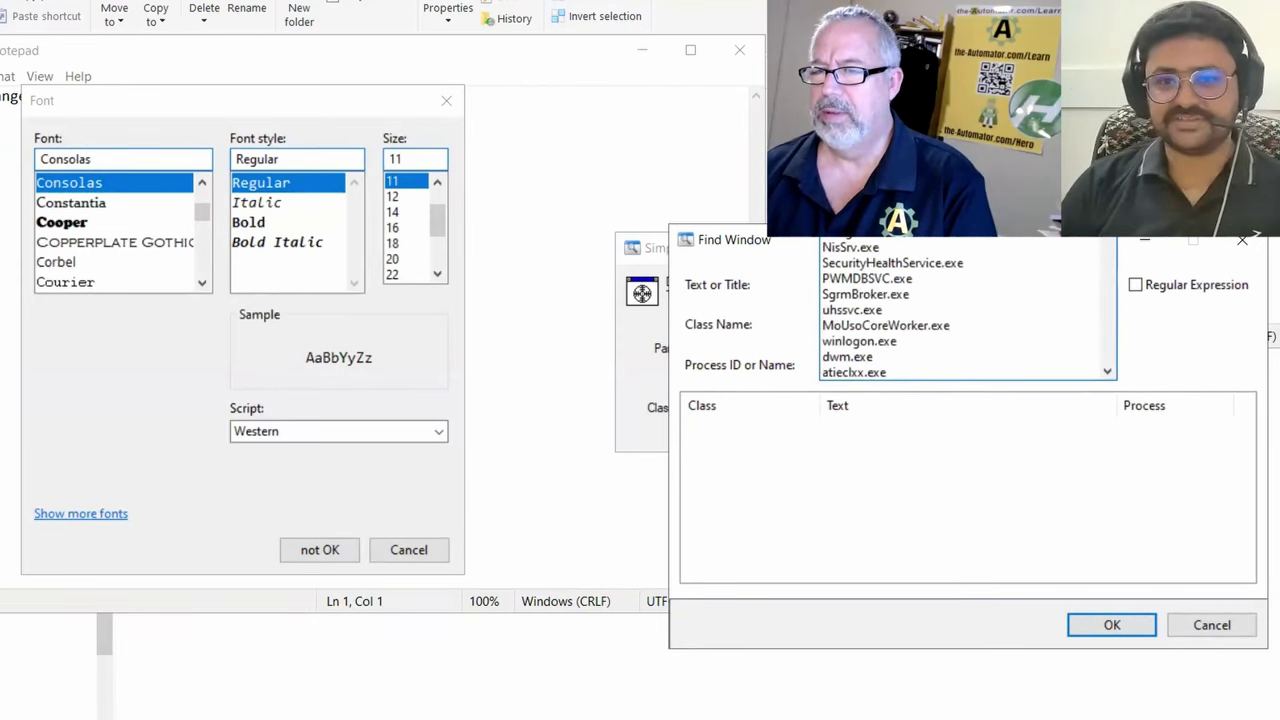
click(1107, 367)
click(931, 368)
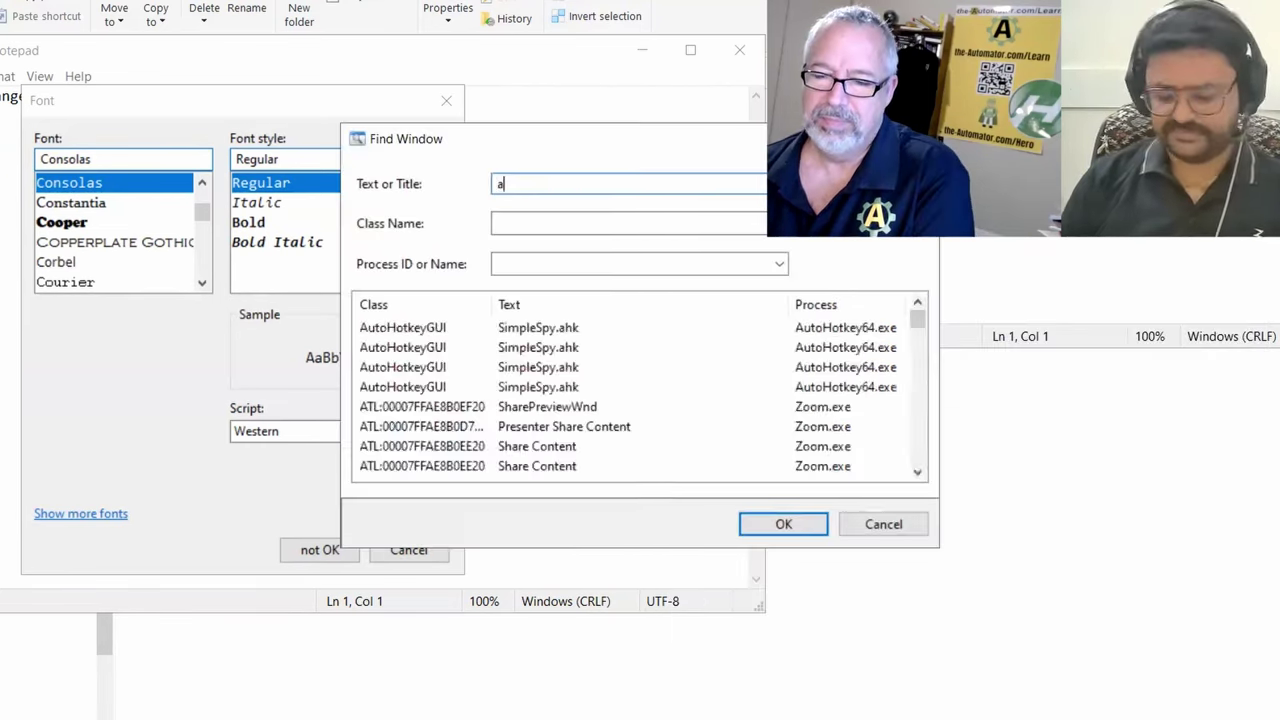
Step: Search for windows whose text or title contains "admin"
text(dmin)
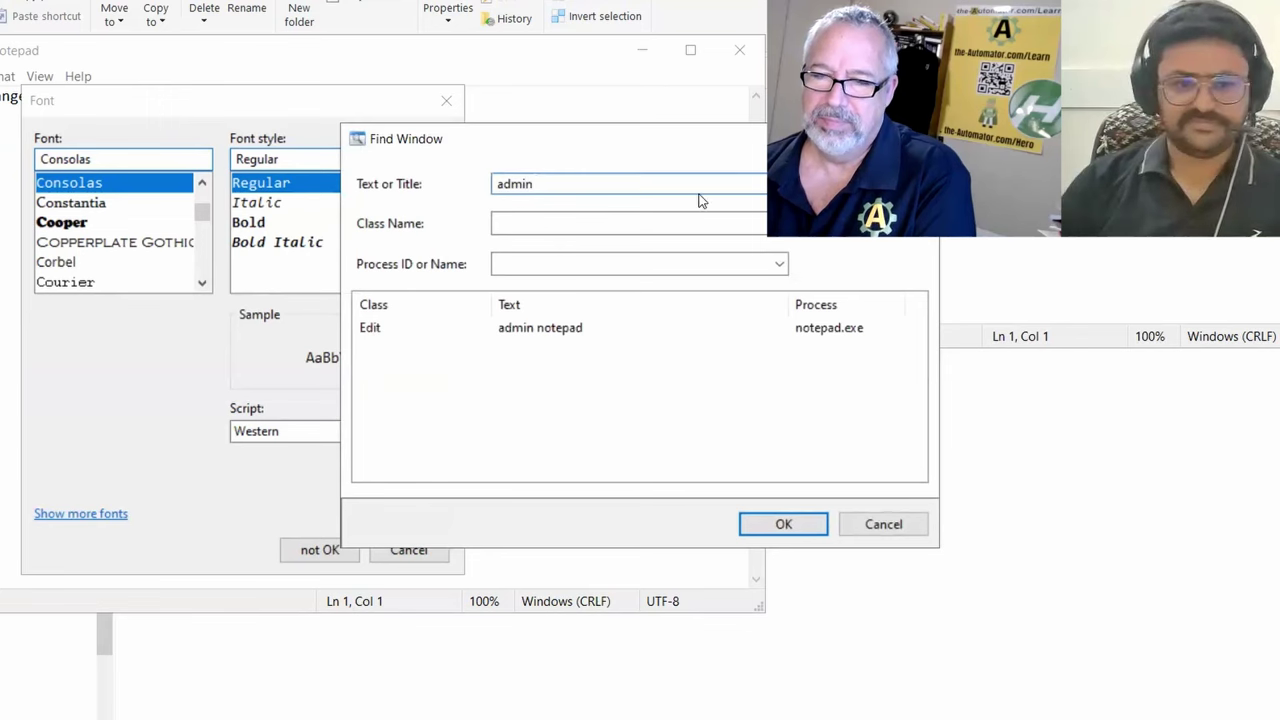
Step: Load the found notepad.exe Edit control, try changing its text to "admin notepad change", and inspect the admin Notepad with the Finder Tool
click(558, 330)
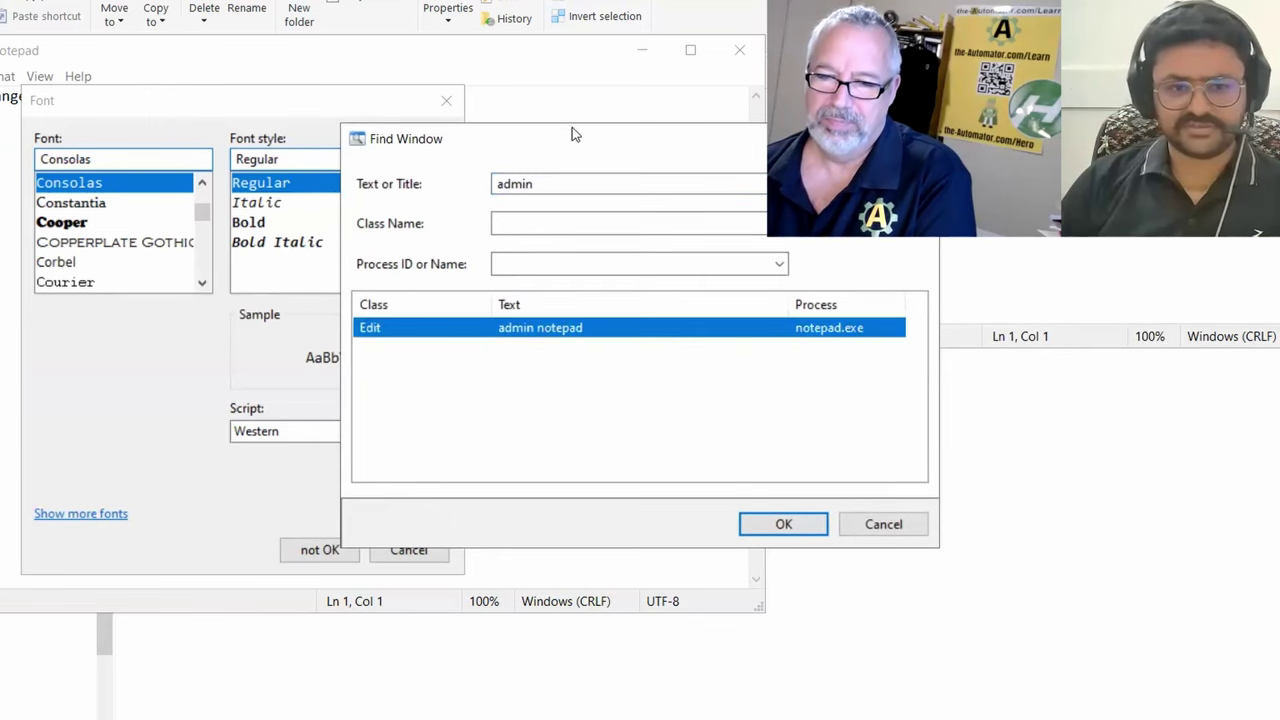
double_click(723, 365)
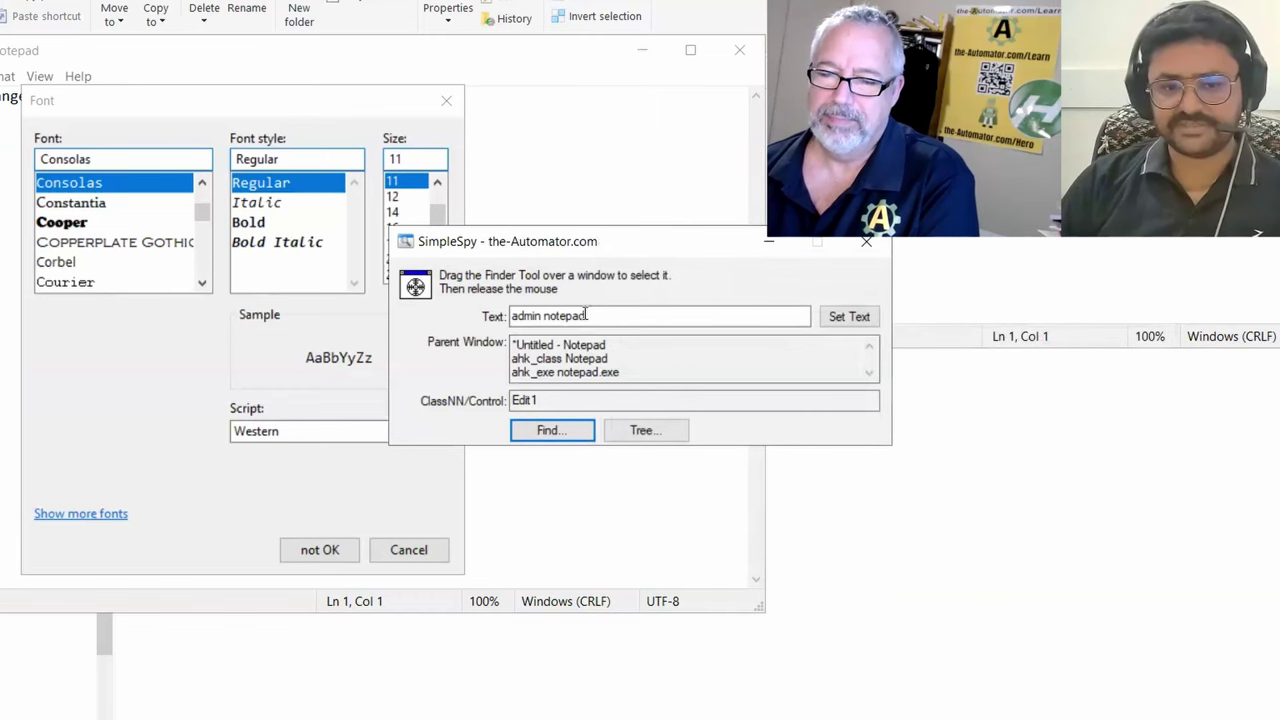
click(721, 317)
text(change)
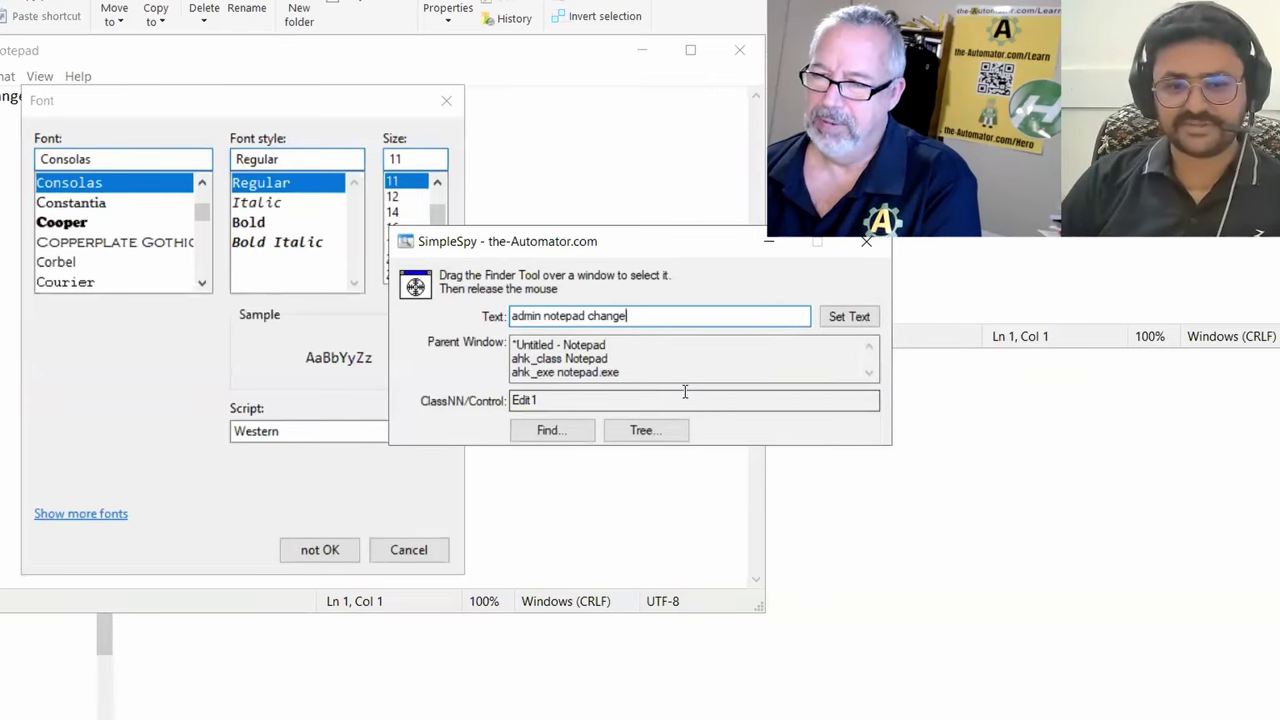
drag(415, 284, 1074, 272)
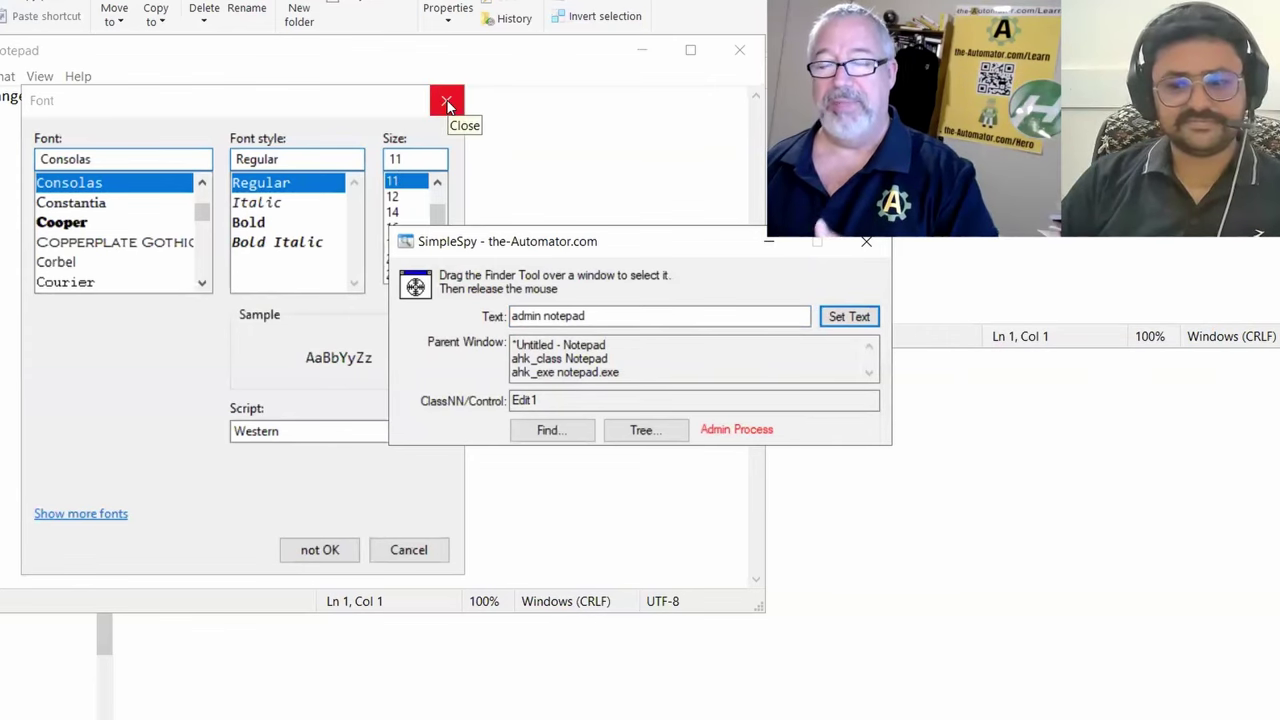
Step: Close Notepad's Font dialog and inspect the text area of the non-admin Notepad window with the Finder Tool
click(868, 245)
click(980, 271)
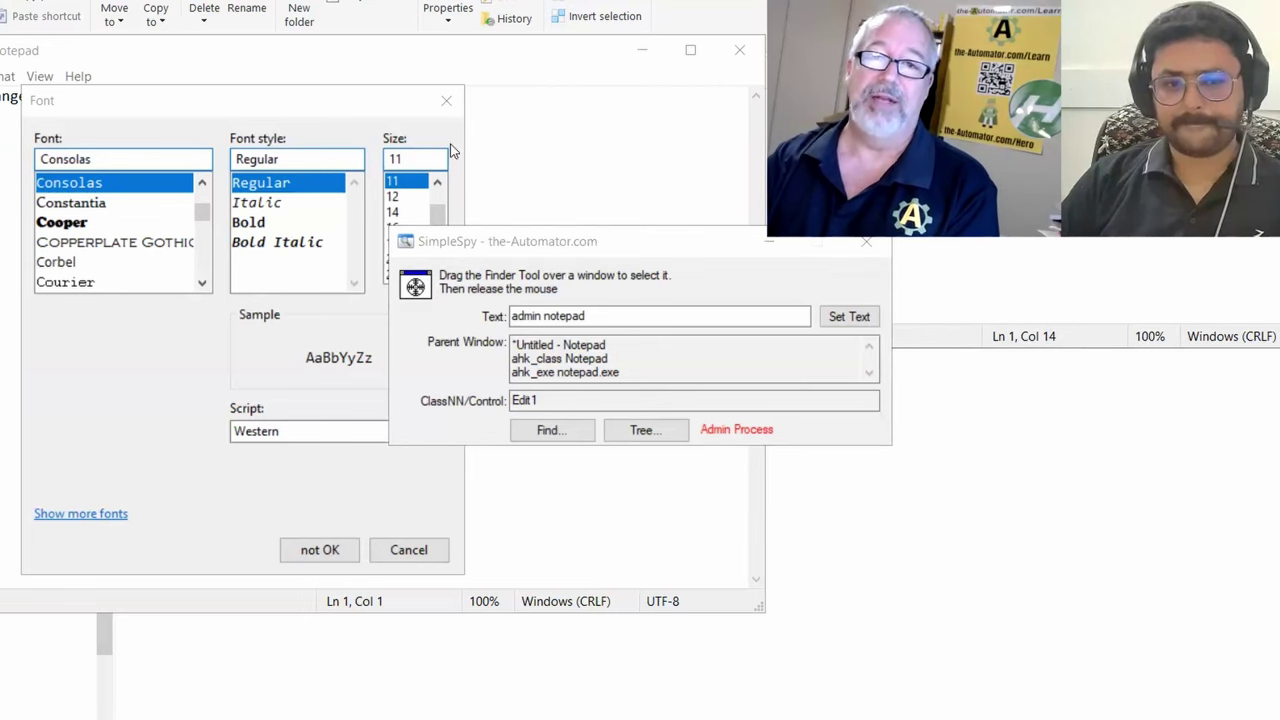
click(447, 102)
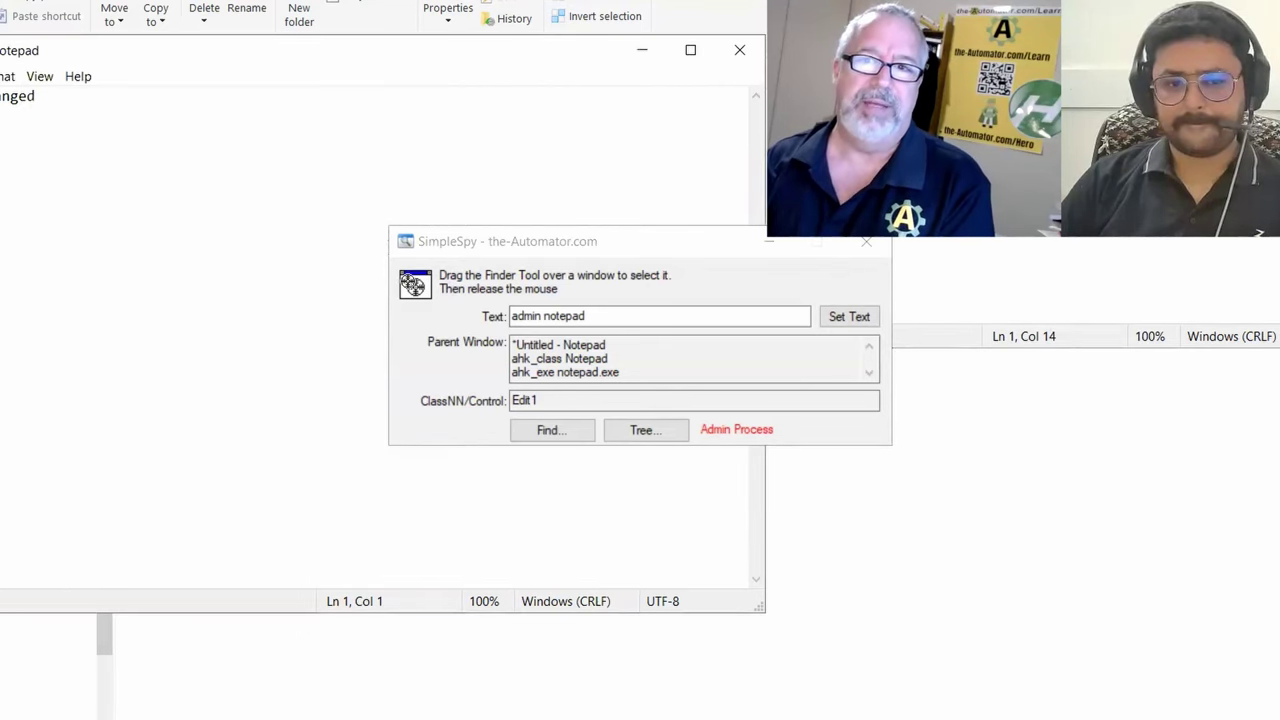
drag(201, 285, 205, 288)
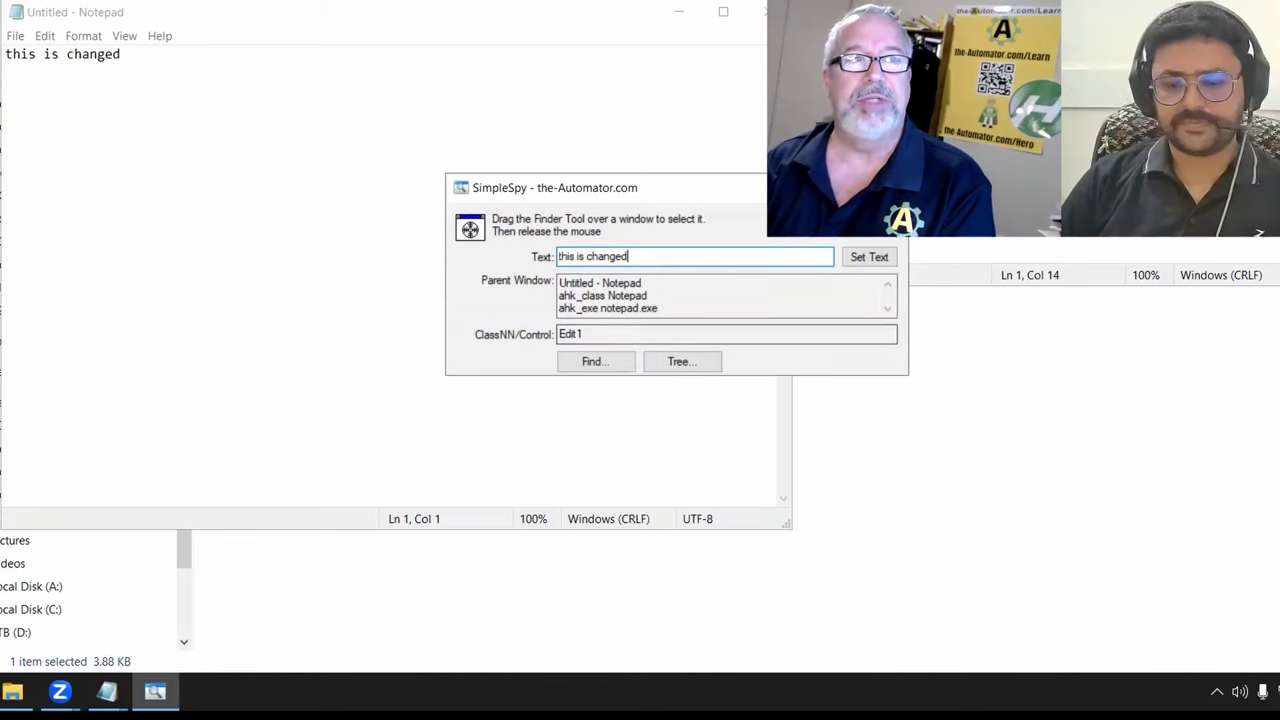
Step: View SimpleSpy's About window from its system tray entry, and close it
click(1217, 691)
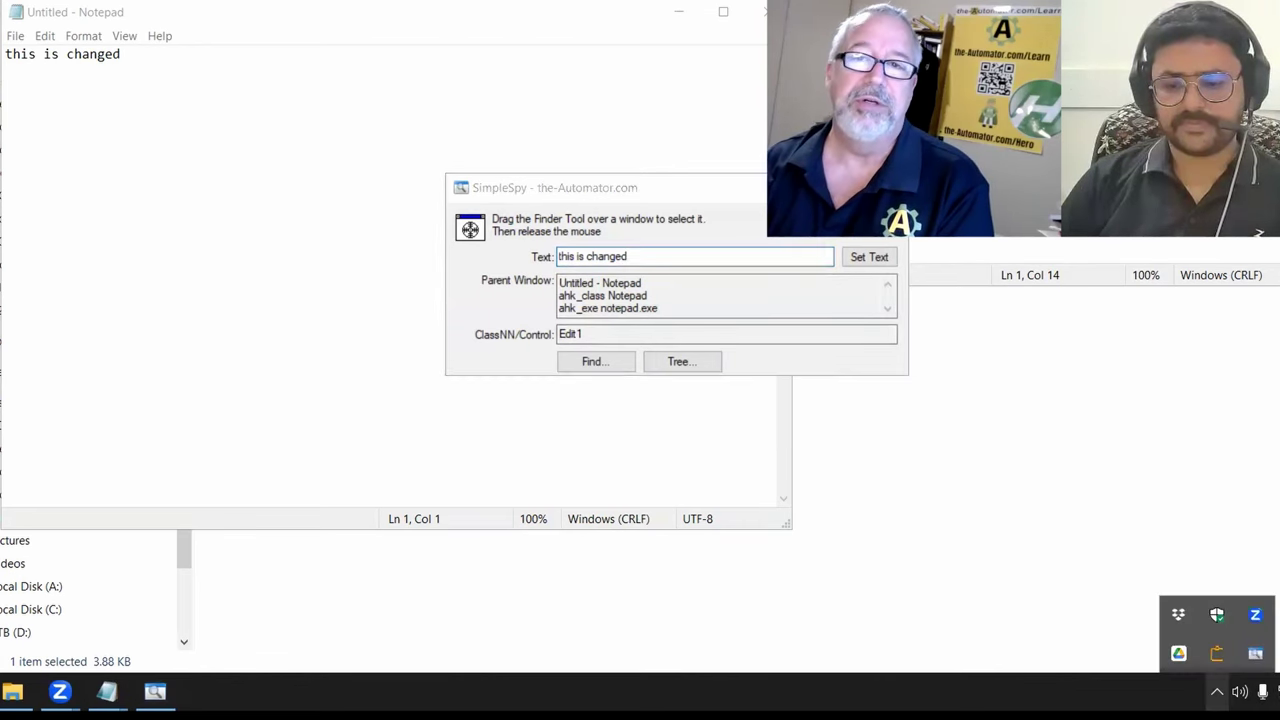
right_click(1256, 654)
click(1268, 639)
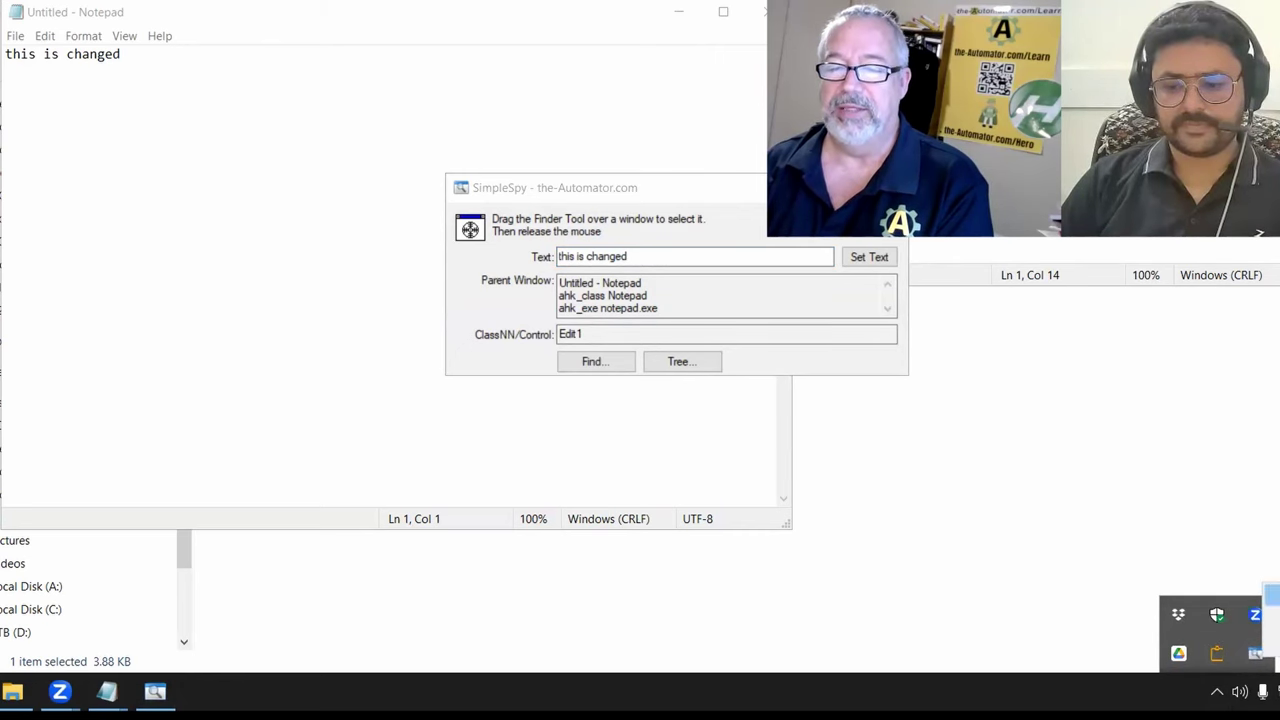
click(1272, 596)
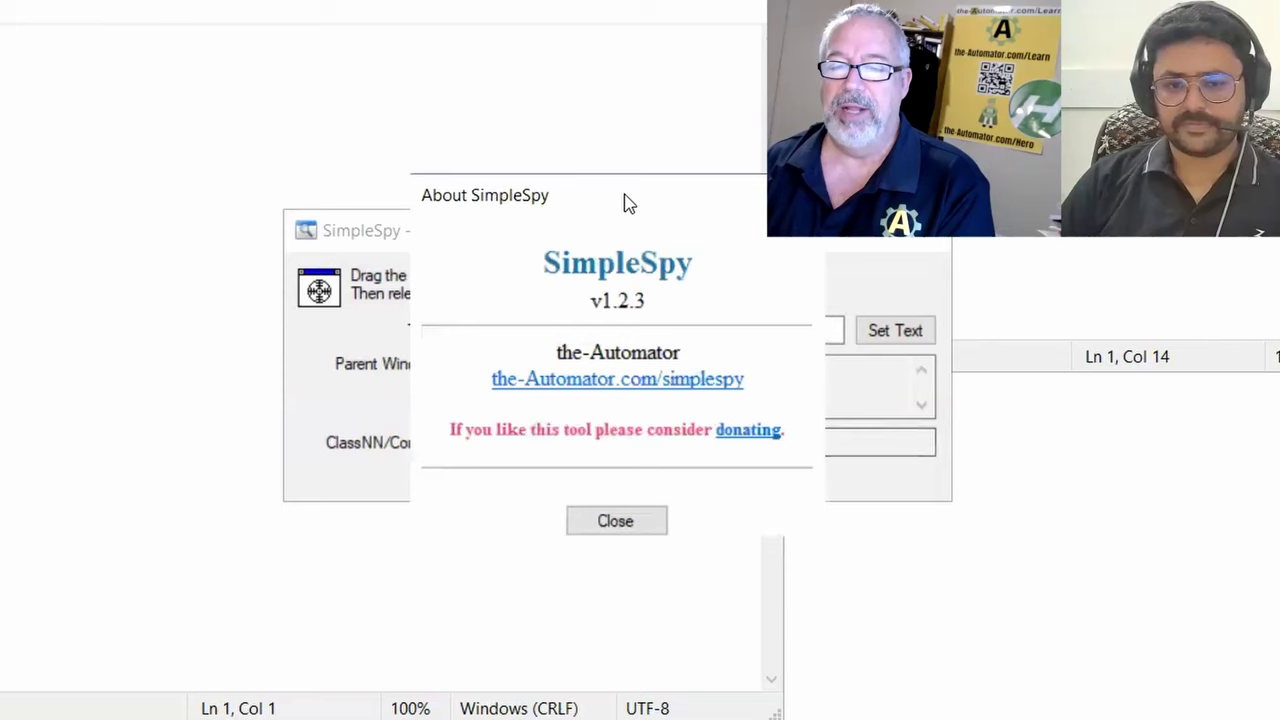
key(Escape)
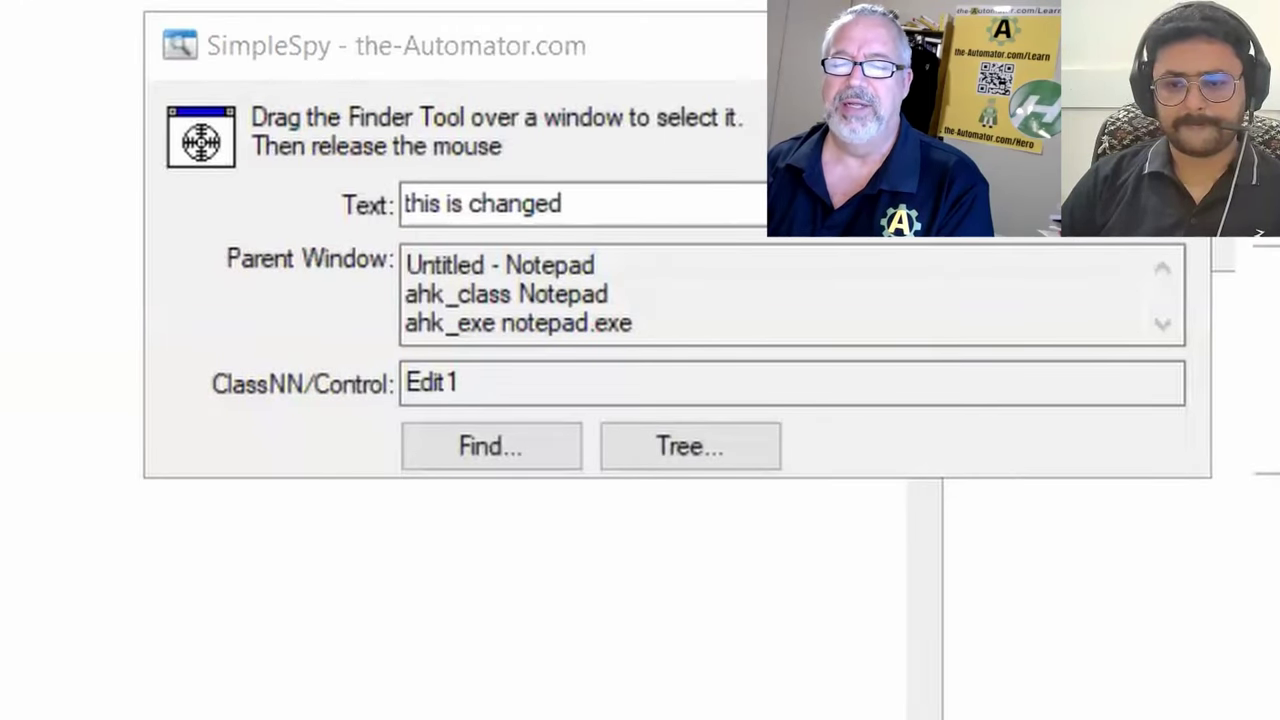
Step: Switch to File Explorer, open the SimpleSpy V2 src folder in Visual Studio Code, and move the SimpleSpy window clear of the code
key(alt+Tab)
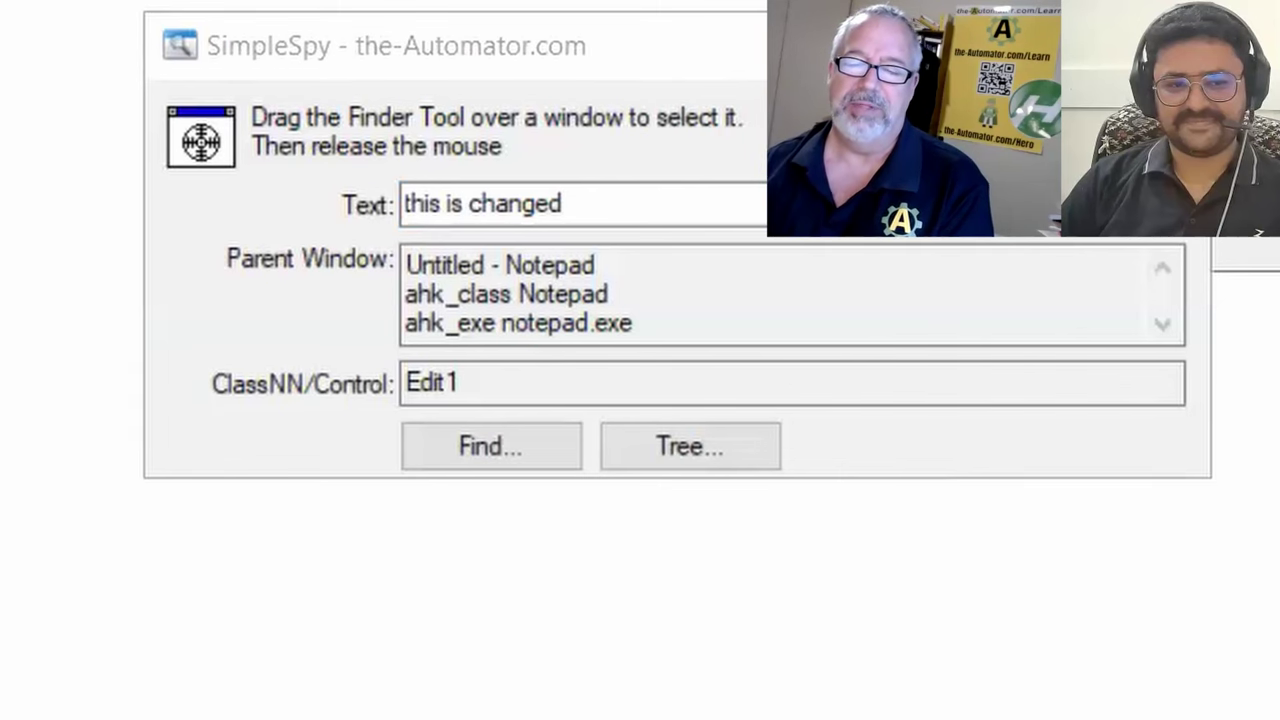
right_click(289, 372)
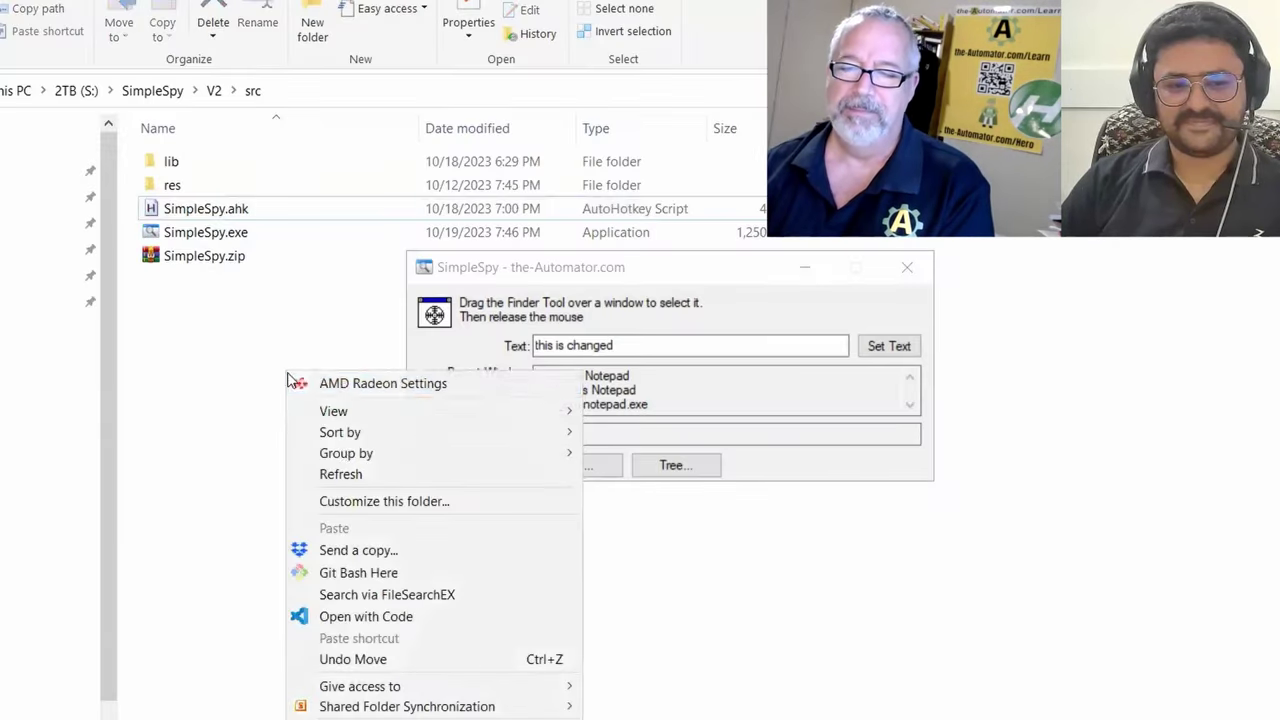
click(395, 618)
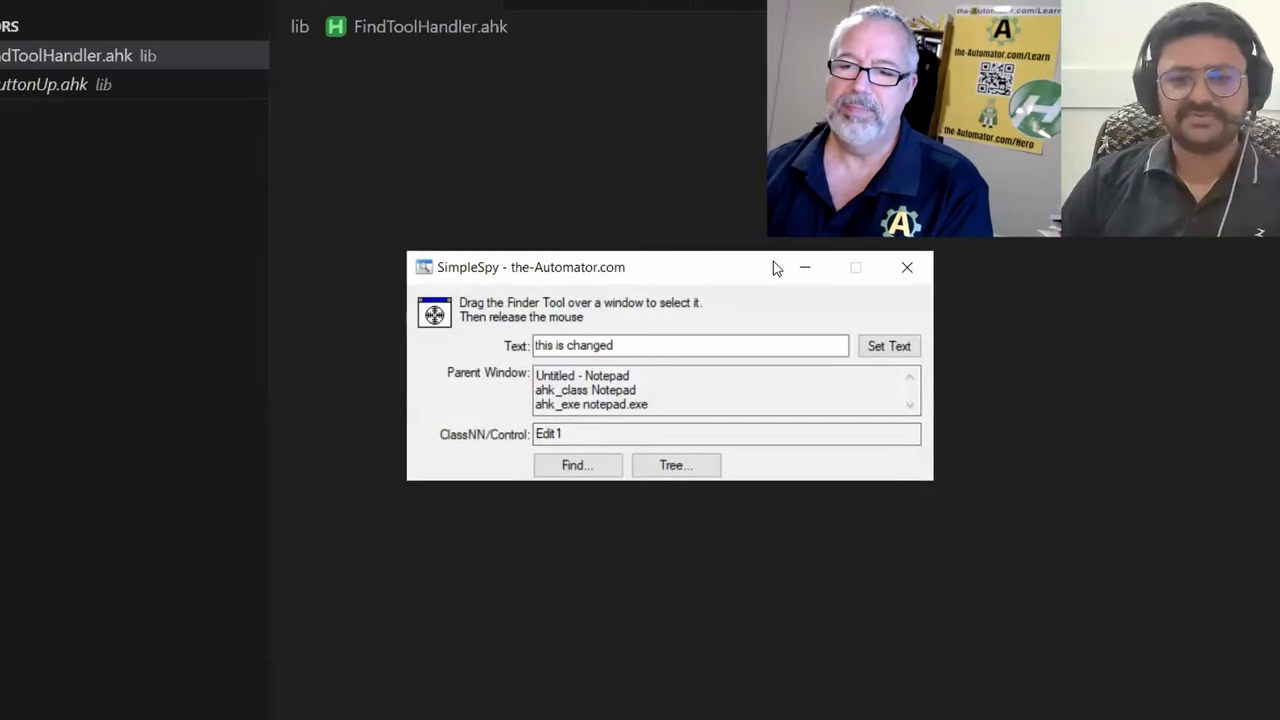
drag(774, 266, 1140, 205)
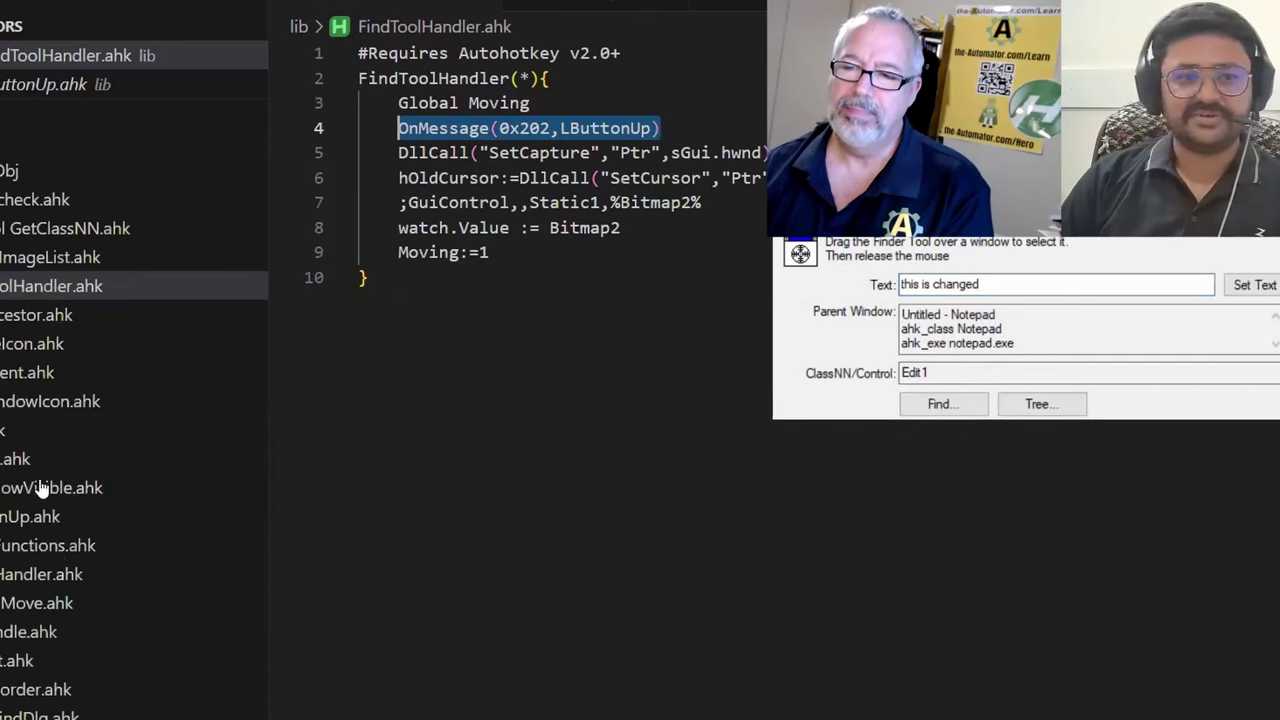
Step: Open SimpleSpy.ahk and examine its lib includes and the commented-out variables that are not required in V2
scroll(69, 560, down, 3)
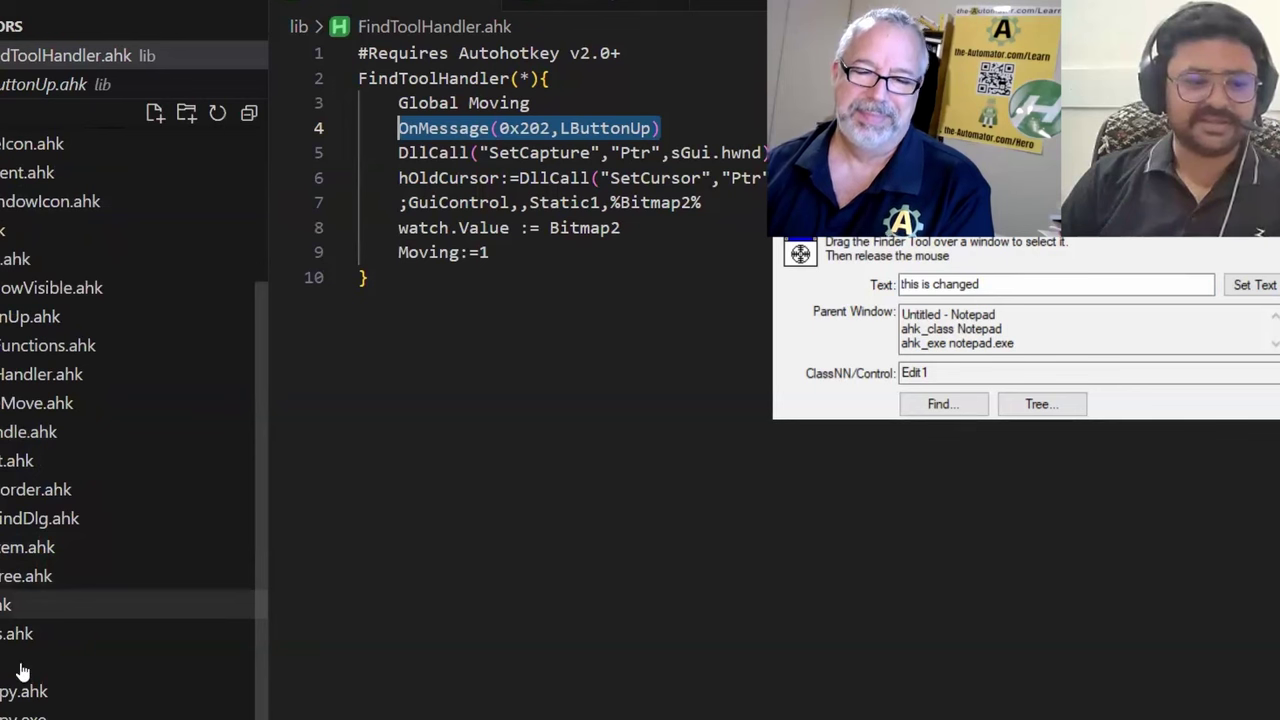
click(22, 692)
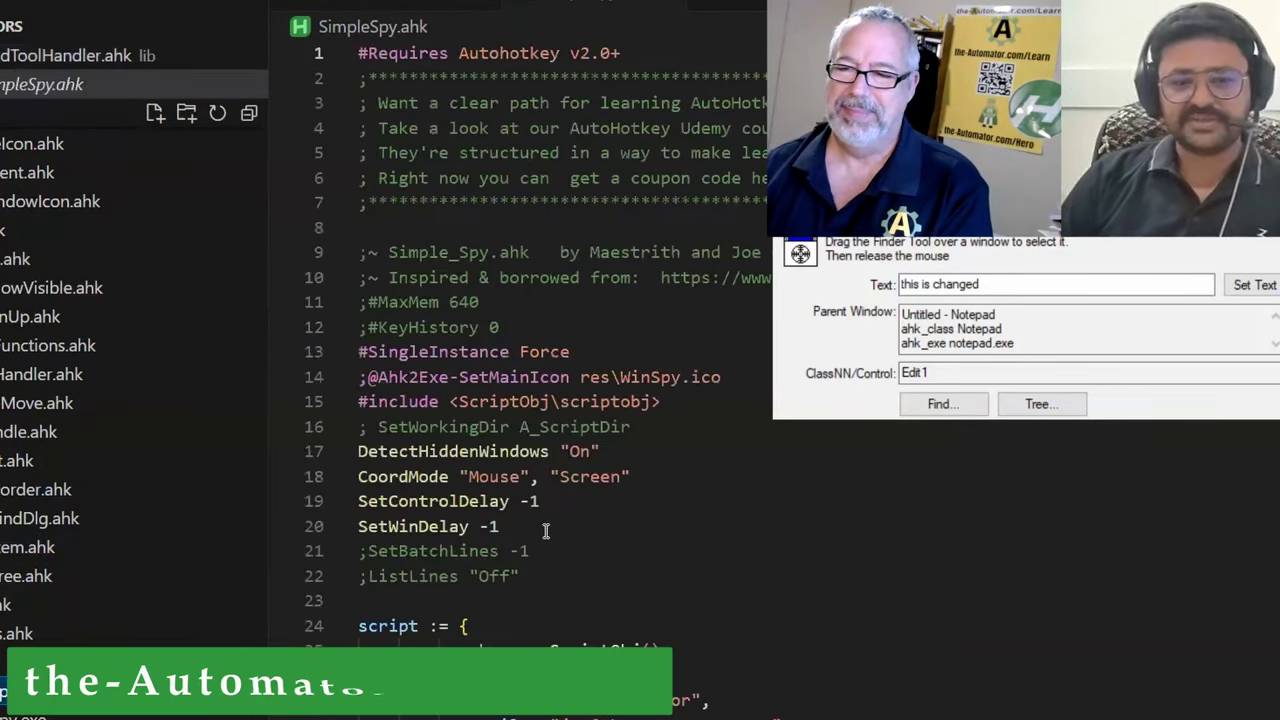
scroll(545, 530, down, 10)
scroll(545, 530, down, 20)
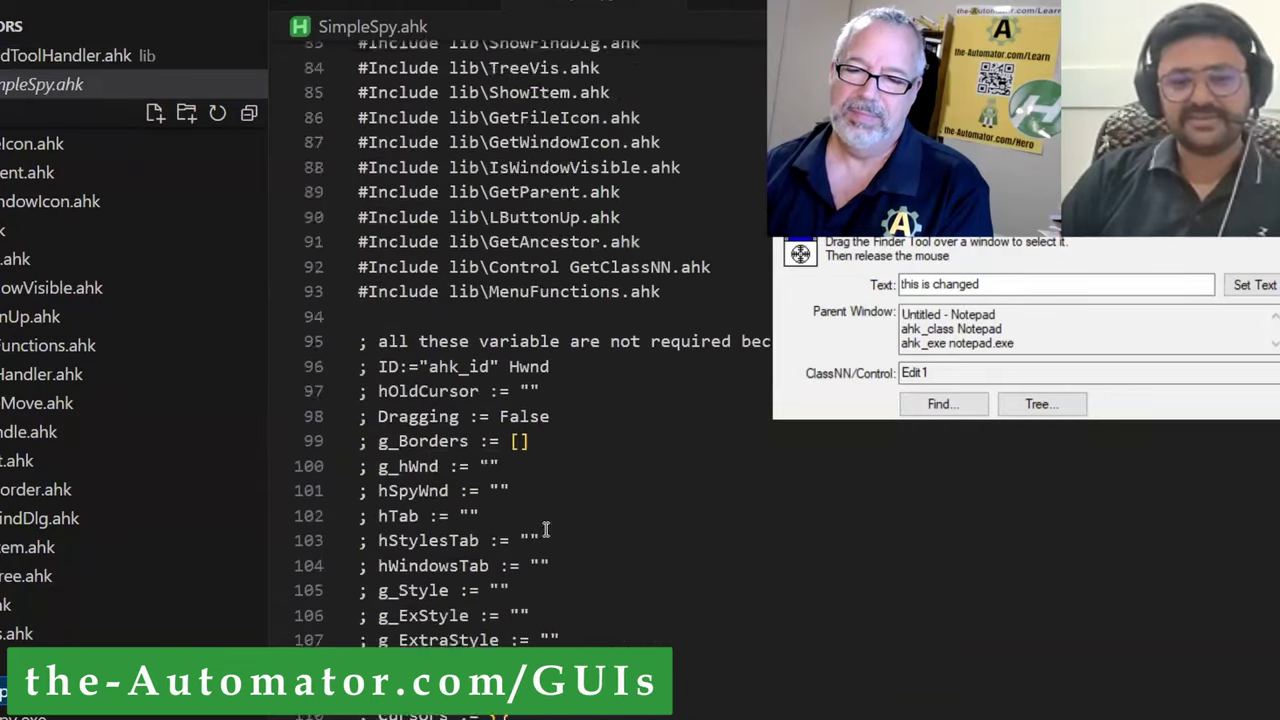
scroll(545, 530, down, 2)
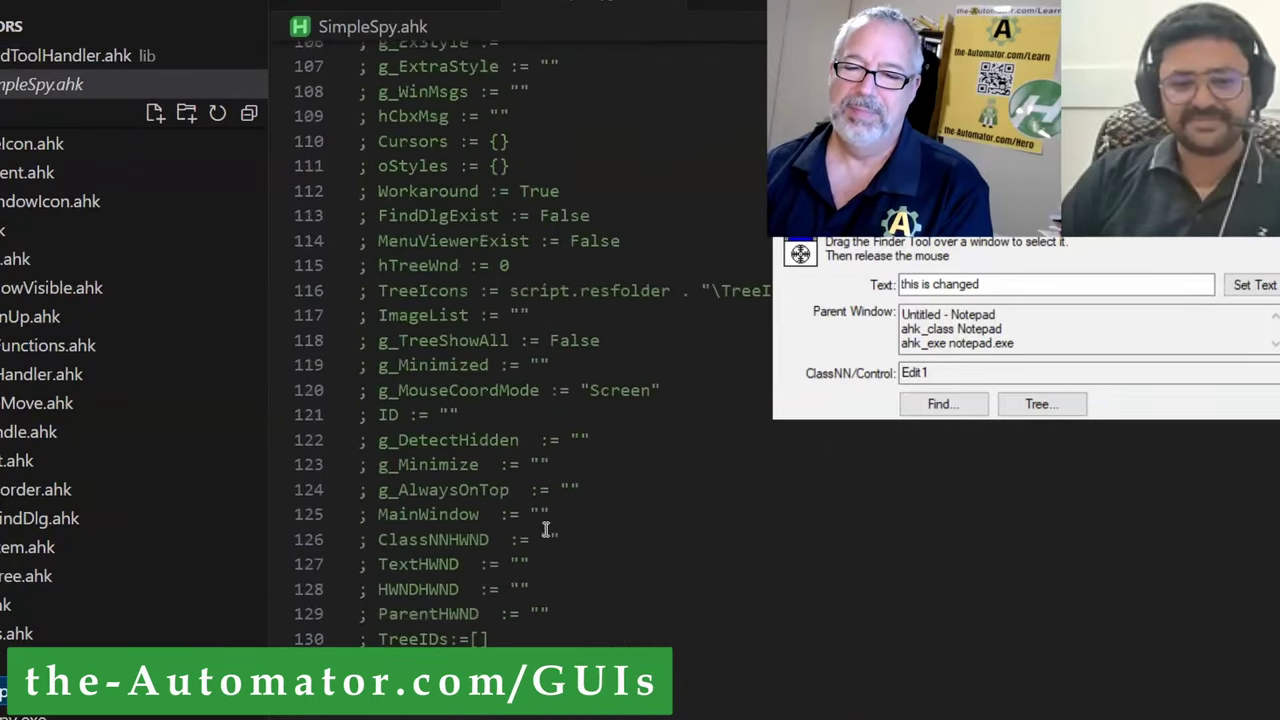
scroll(543, 528, up, 8)
scroll(518, 501, up, 2)
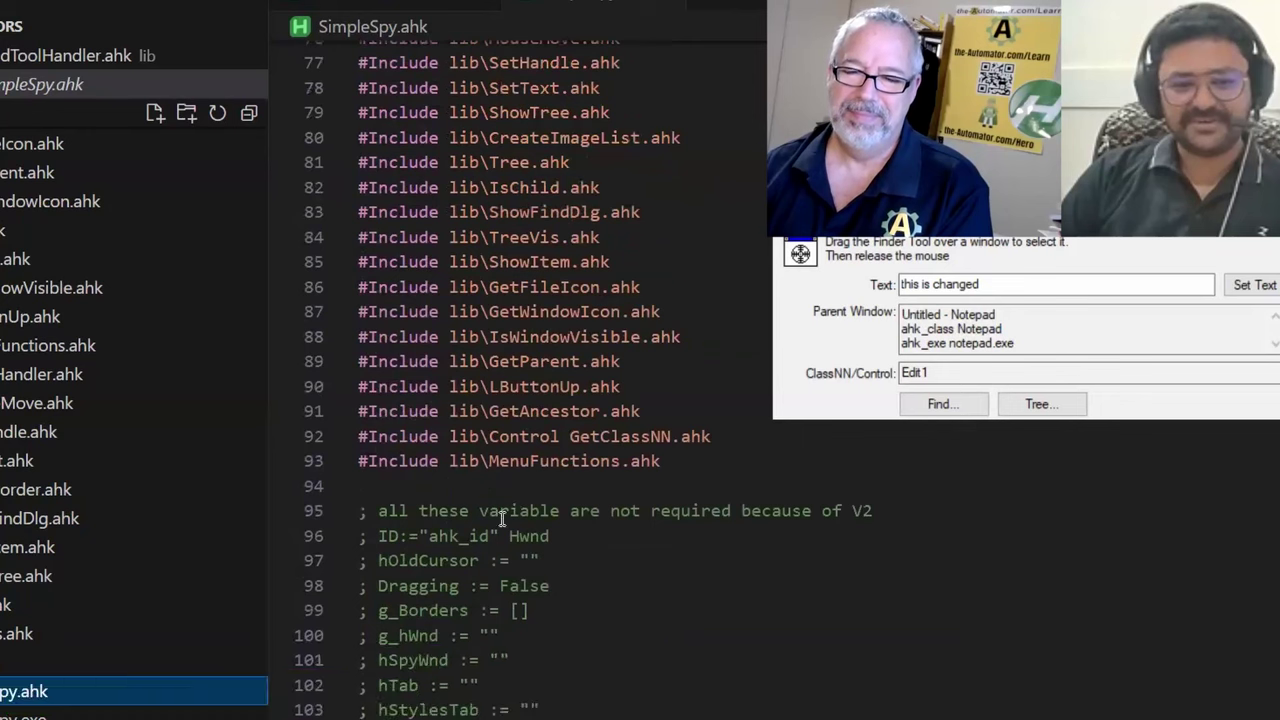
scroll(363, 511, down, 8)
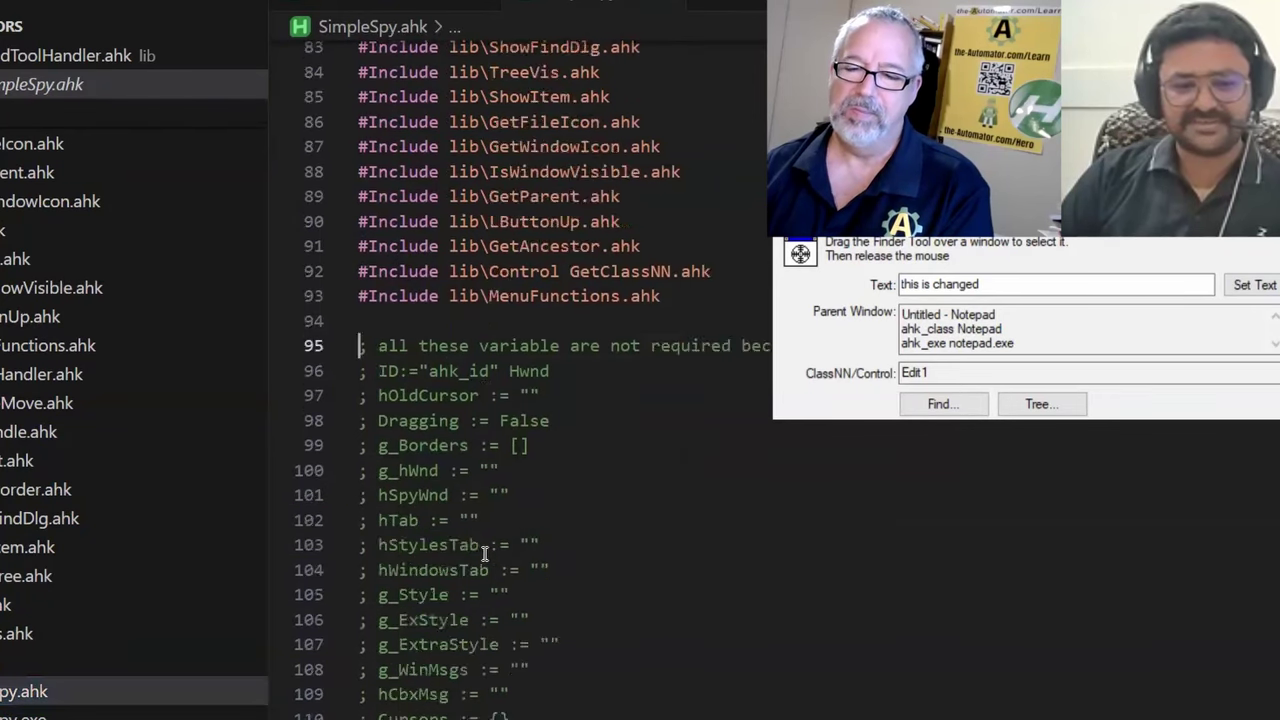
scroll(557, 570, down, 6)
scroll(557, 570, up, 20)
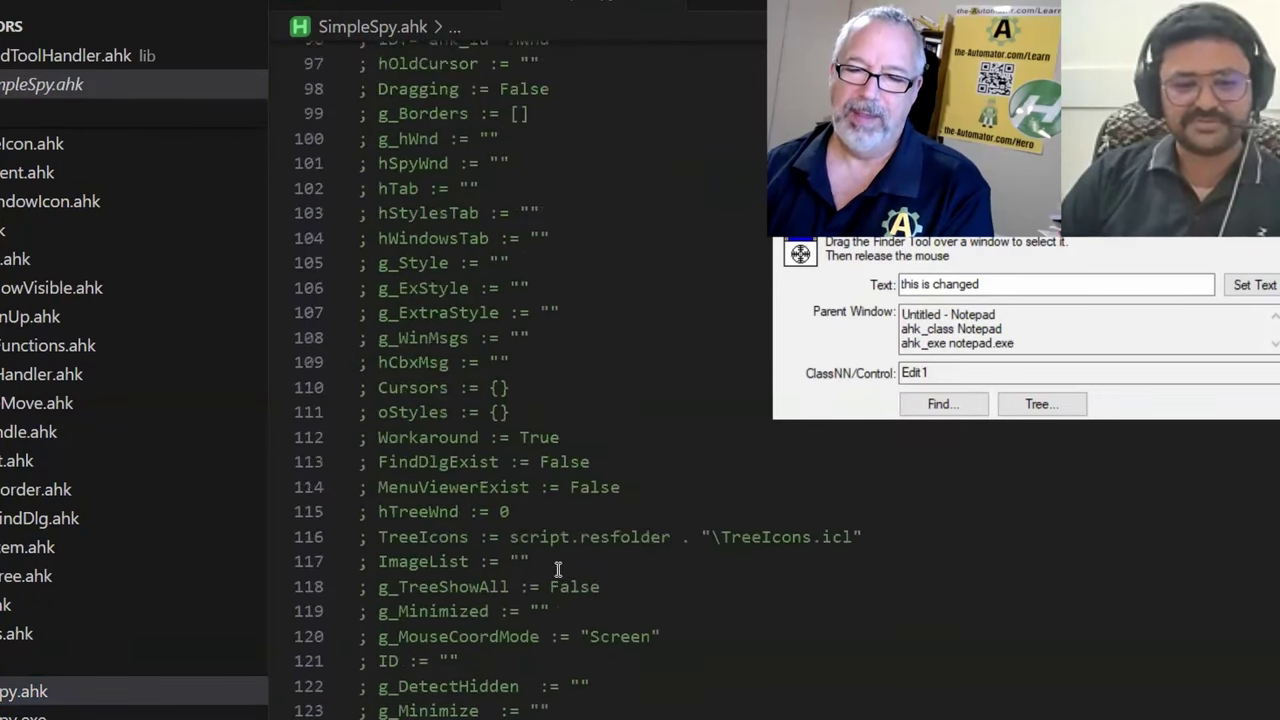
scroll(557, 570, up, 18)
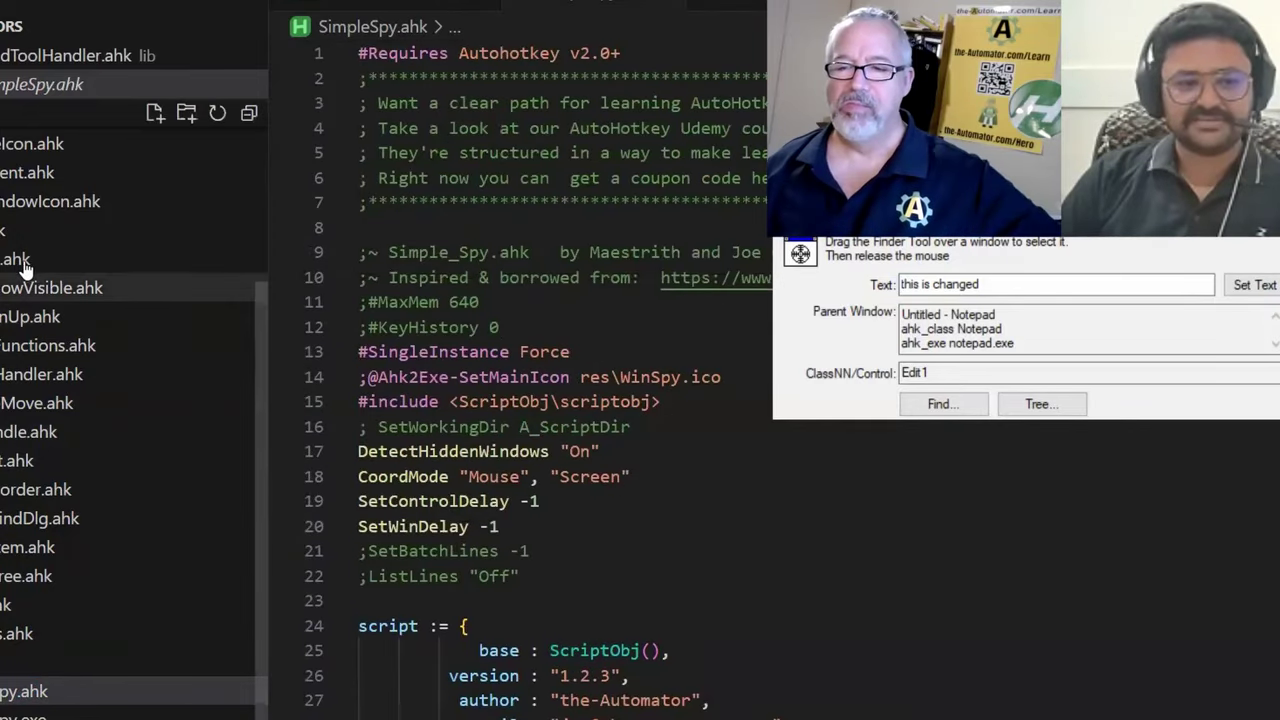
Step: Open Gui.ahk from the lib folder and examine the code that builds the main and Find Window GUIs
click(30, 230)
scroll(700, 500, down, 15)
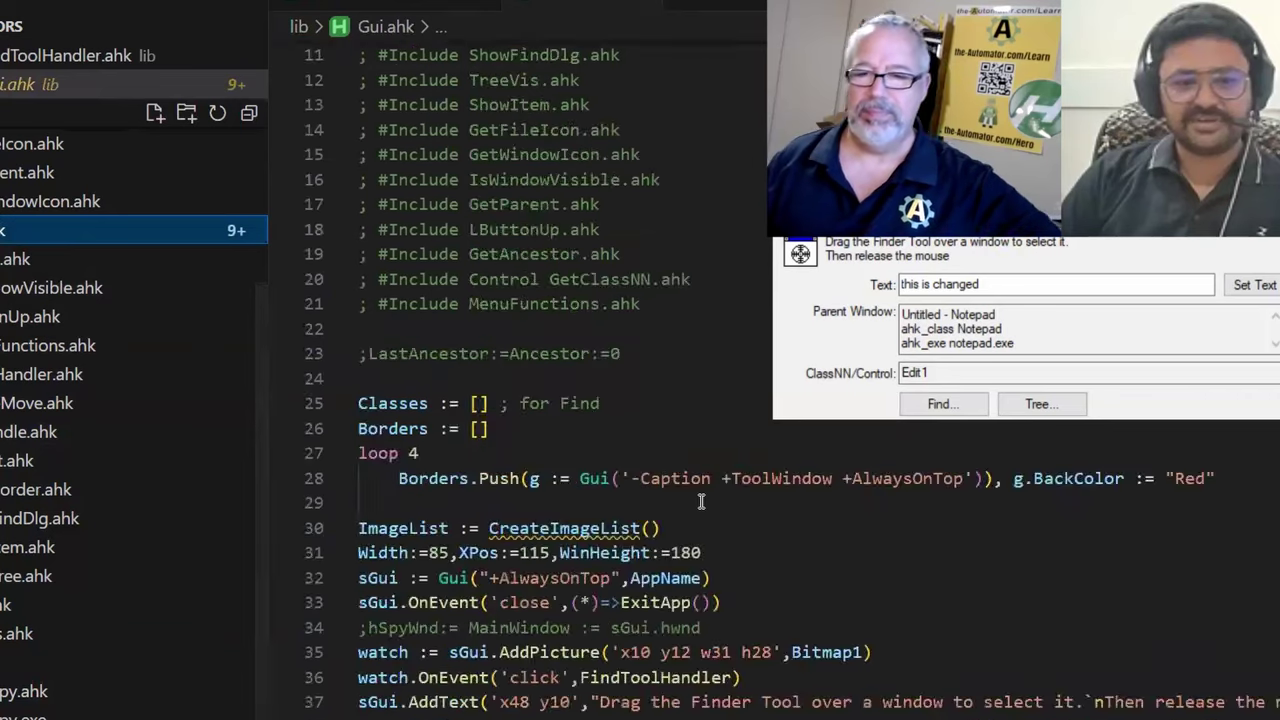
scroll(700, 500, down, 10)
scroll(700, 500, up, 9)
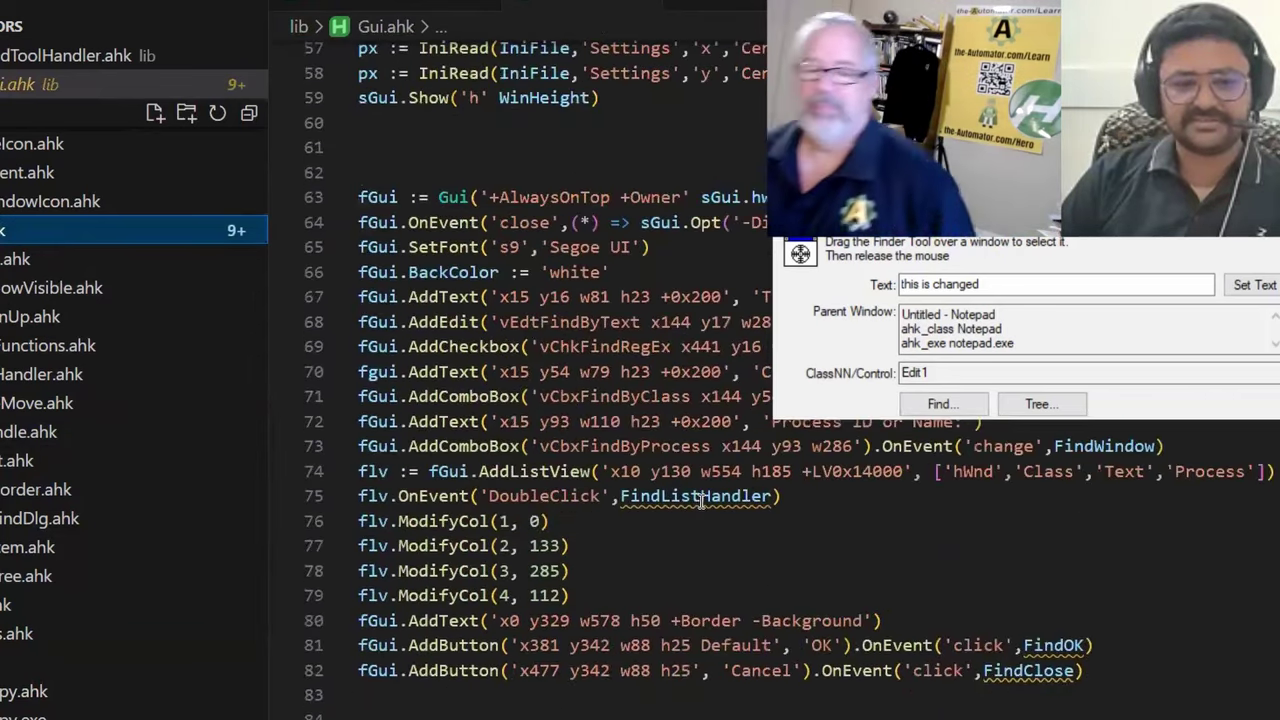
scroll(700, 500, down, 2)
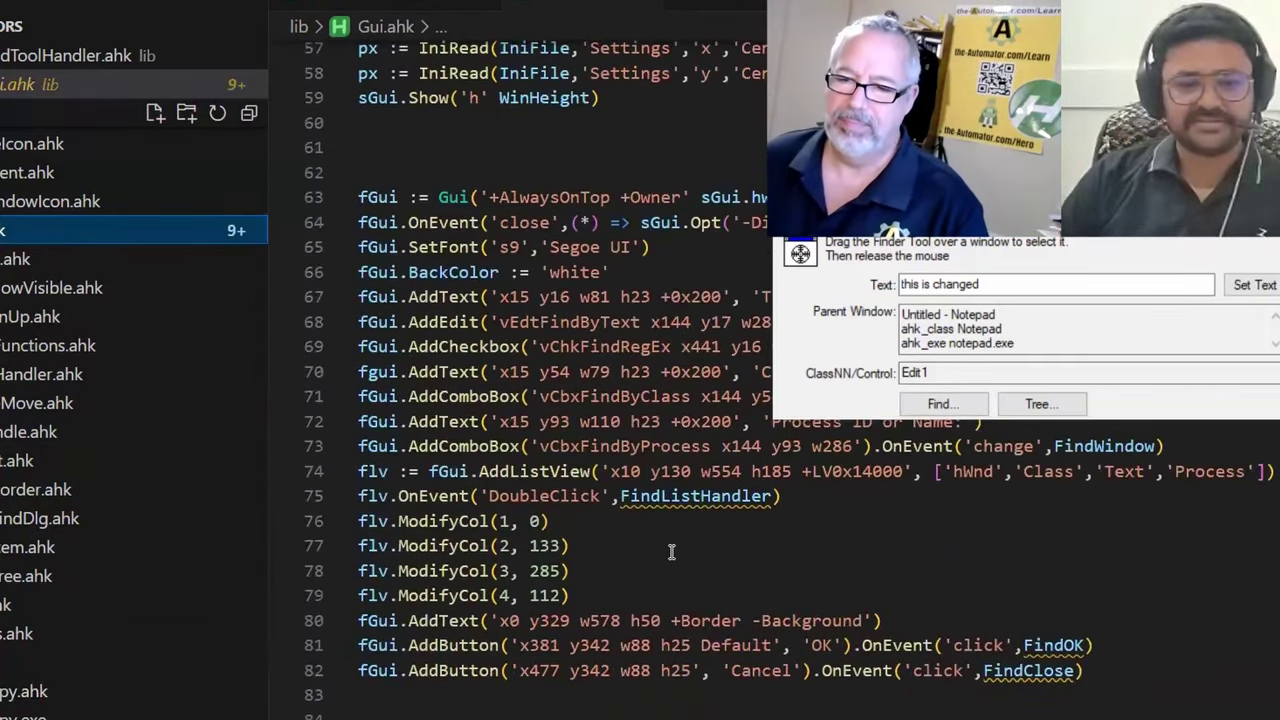
scroll(686, 508, up, 7)
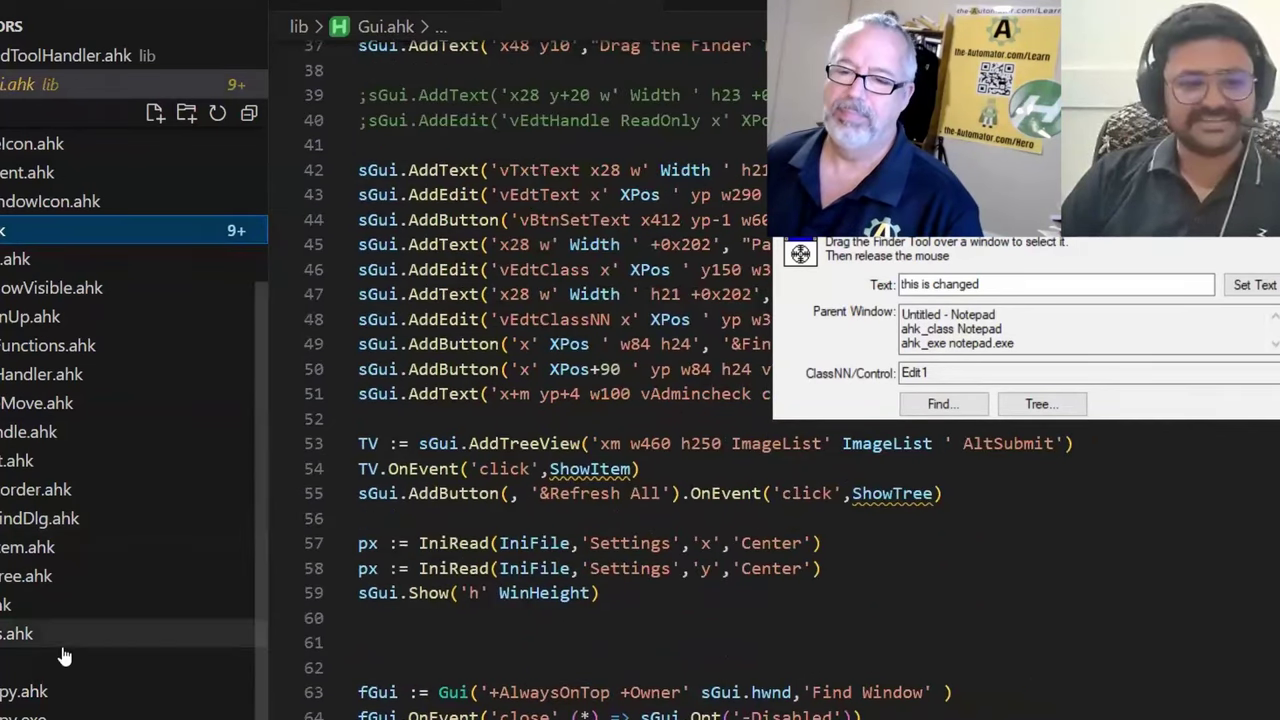
Step: Return to SimpleSpy.ahk and examine the script settings object and the tray menu code
click(24, 691)
scroll(607, 644, down, 18)
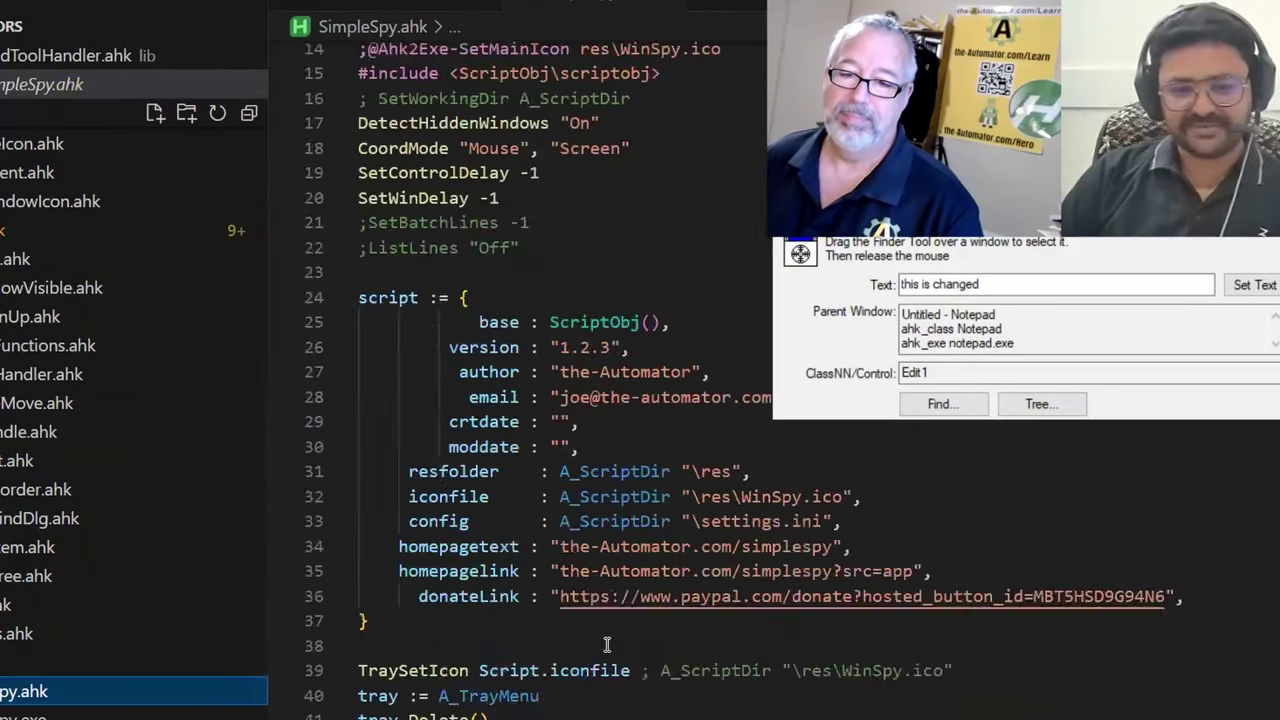